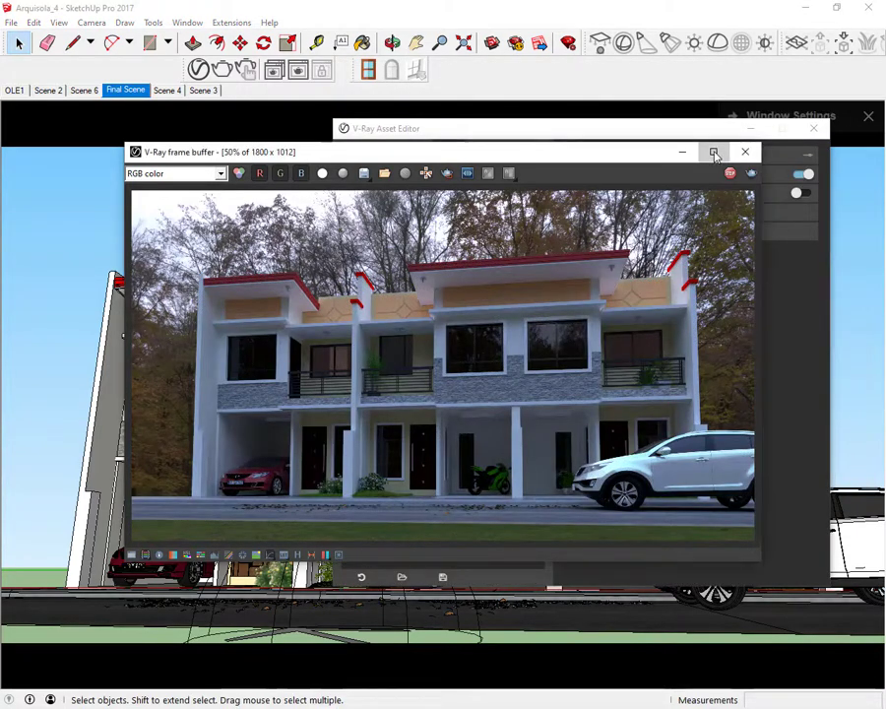
Examine the finished townhouse render at full size in the V-Ray frame buffer
left_click(713, 151)
scroll(538, 277, "up", 2)
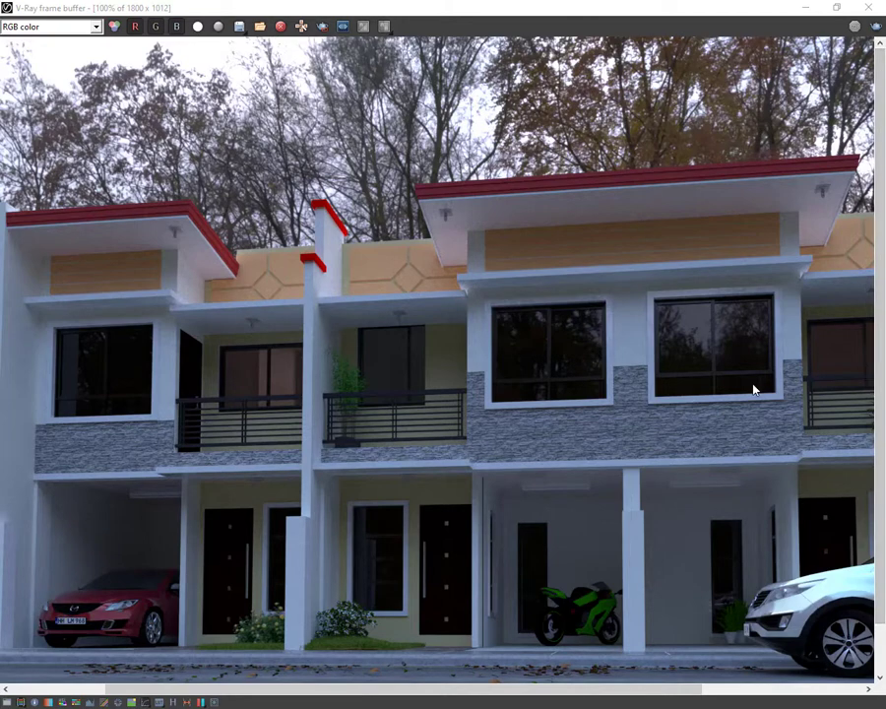
left_click_drag(879, 338, 879, 418)
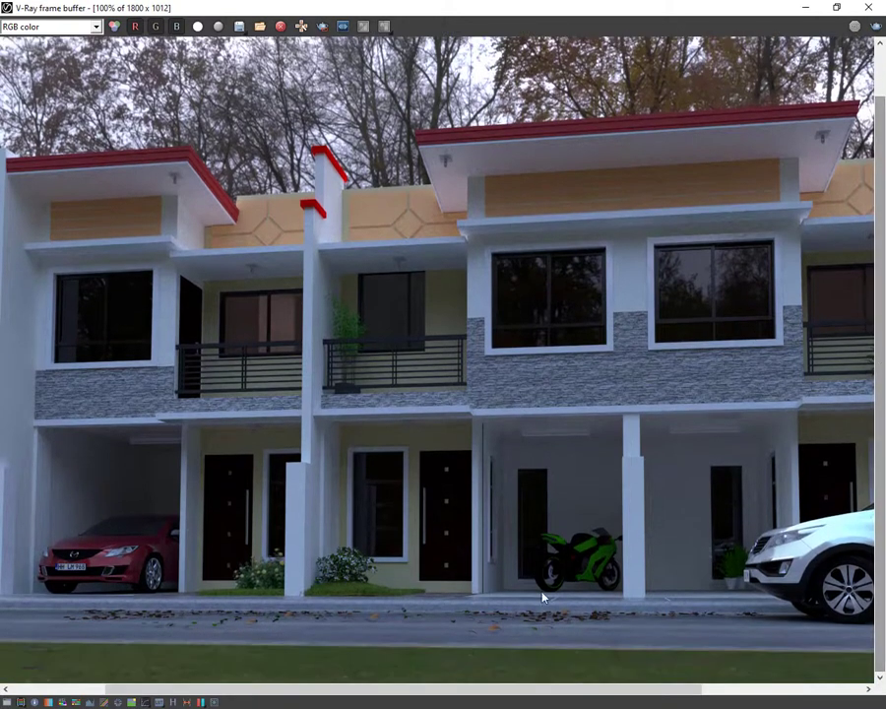
left_click_drag(243, 702, 157, 695)
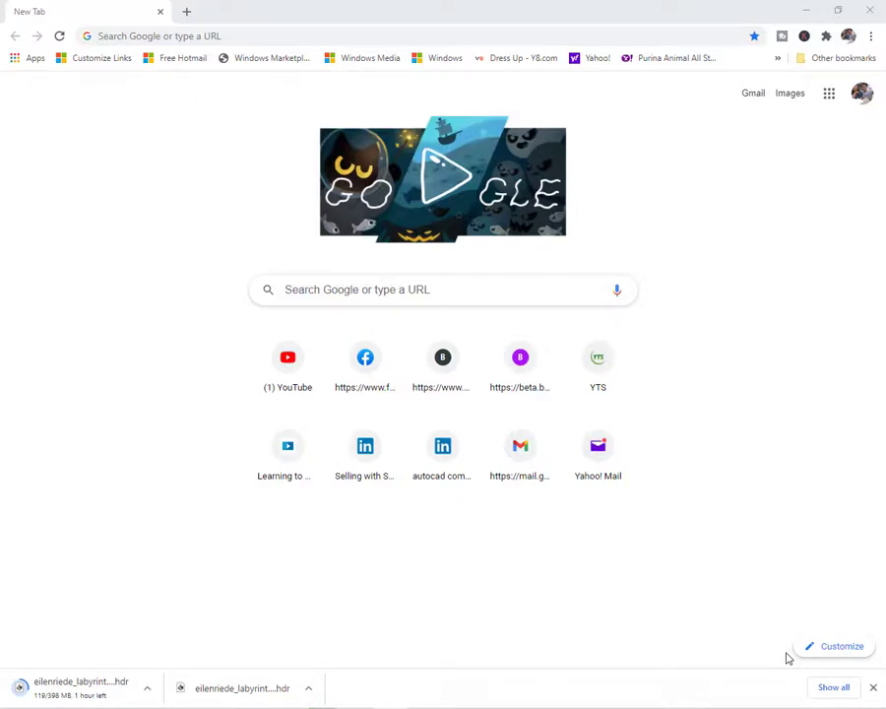
Switch to the browser, go to hdrihaven.com and search its HDRI collection for "eilenriede"
type("hdrihaven.com")
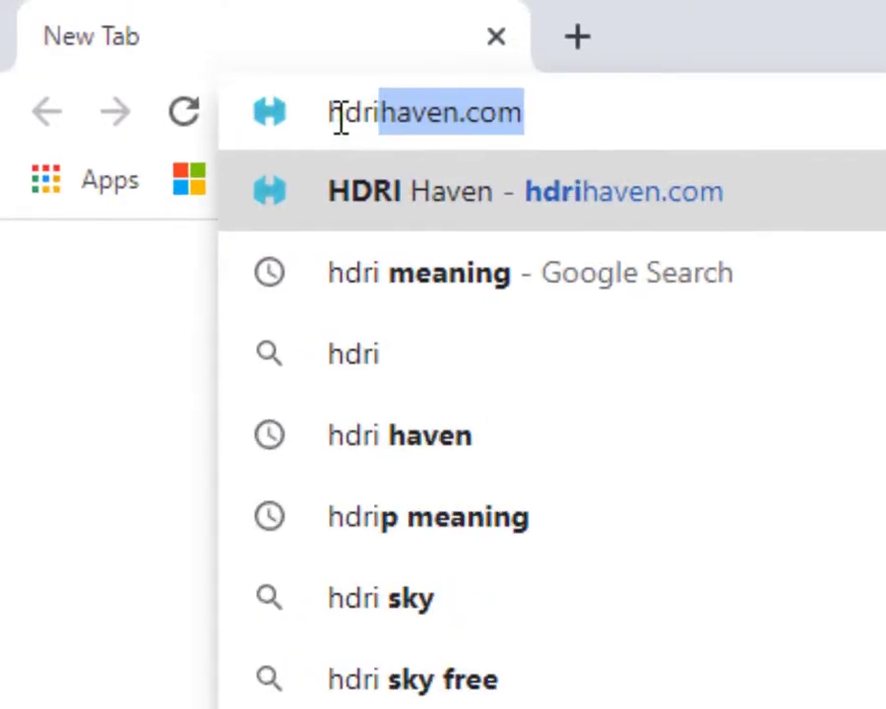
left_click(492, 200)
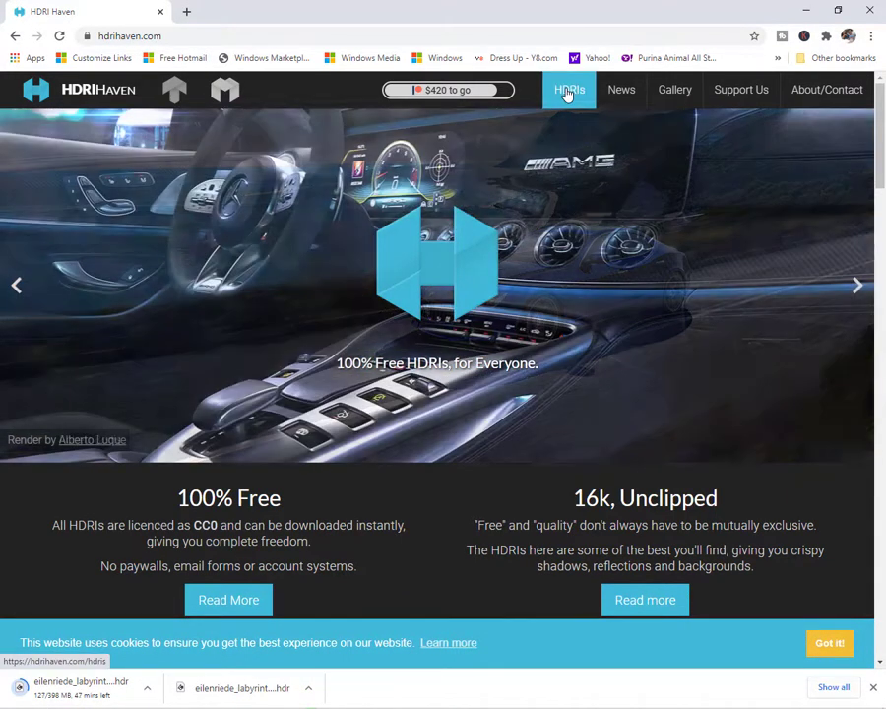
left_click(567, 91)
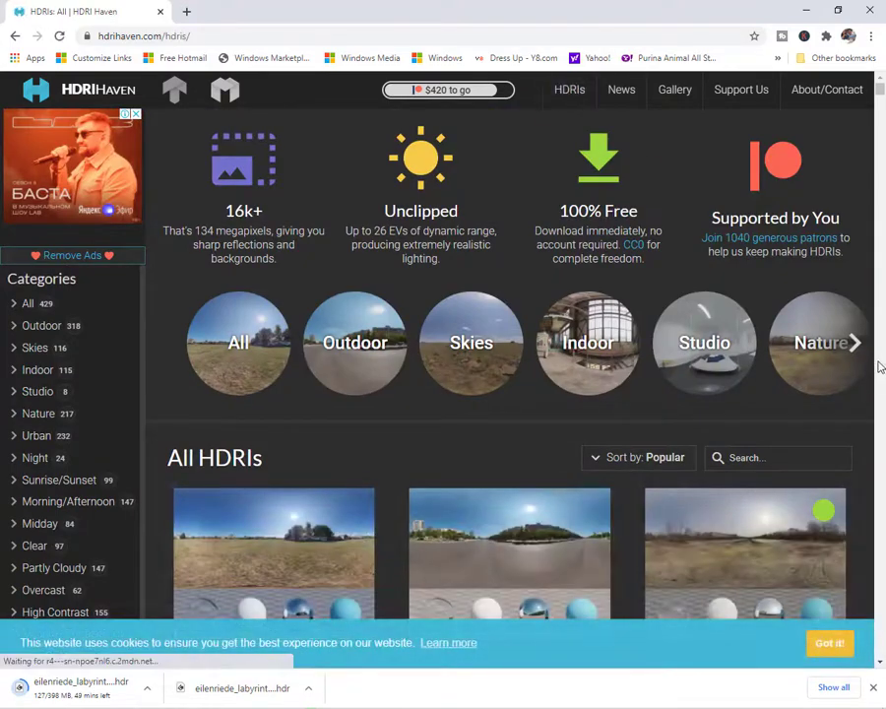
scroll(879, 471, "down", 5)
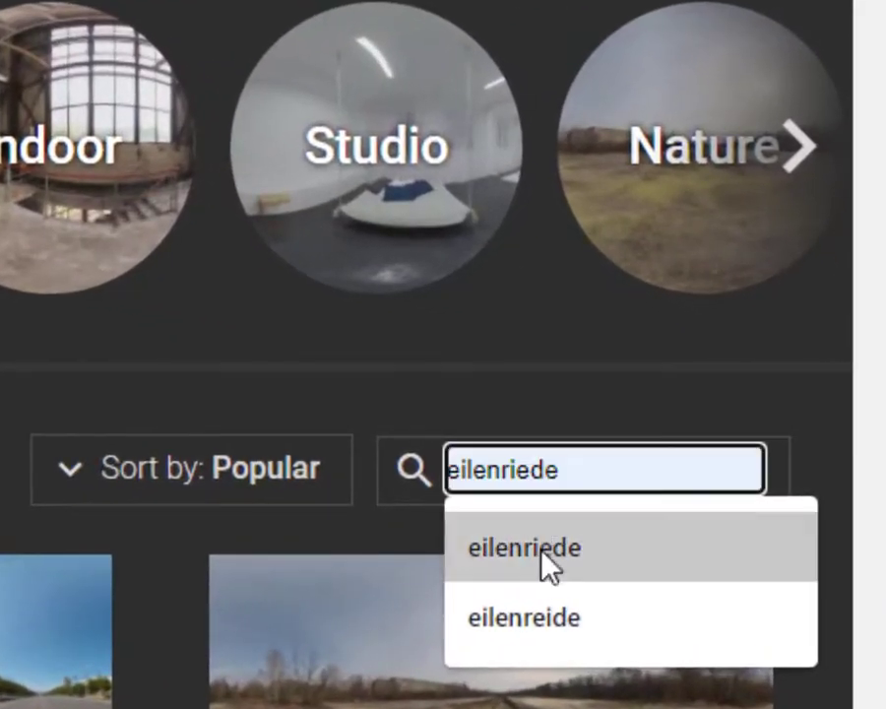
left_click(545, 567)
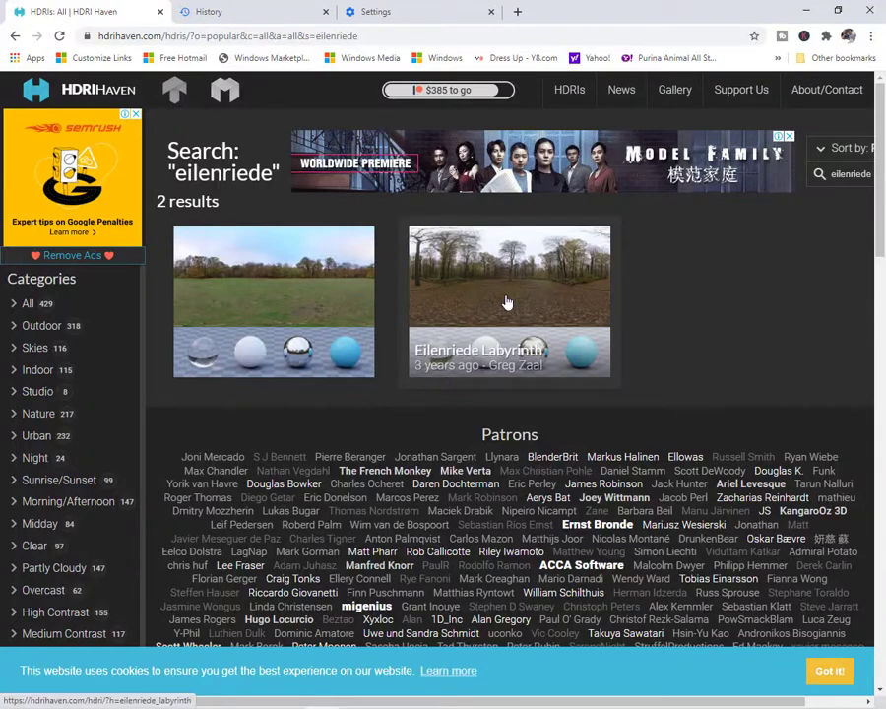
Open the Eilenriede Labyrinth HDRI and download its 2k and 16k HDR files
left_click(507, 302)
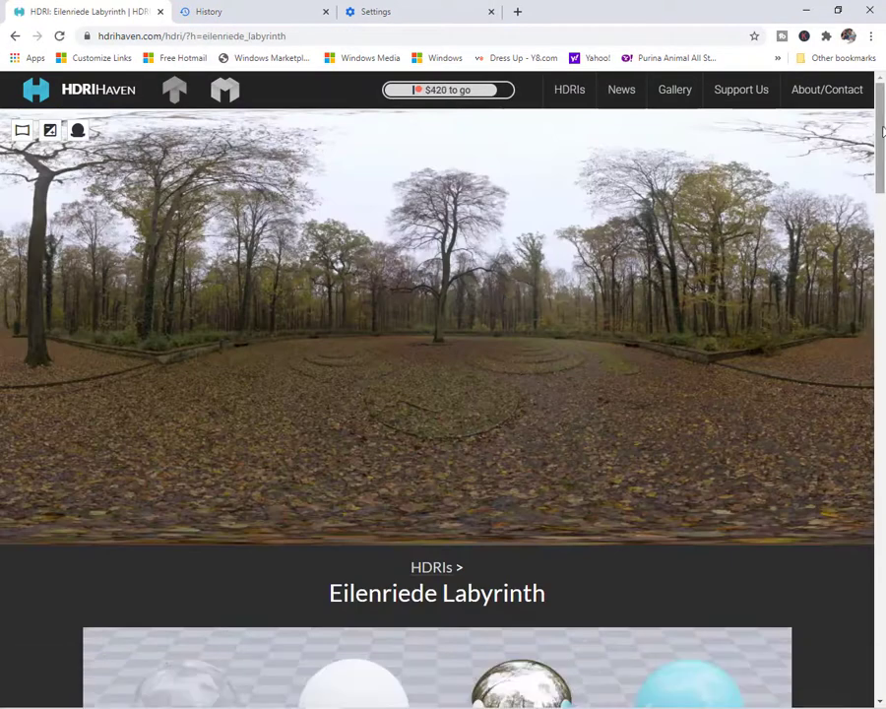
left_click_drag(882, 132, 882, 243)
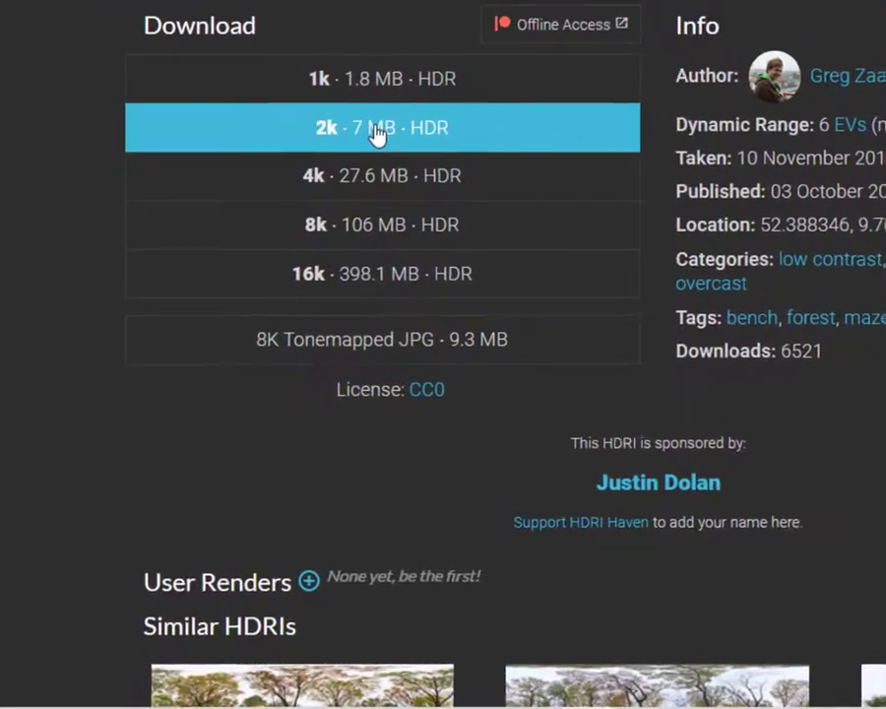
left_click(377, 128)
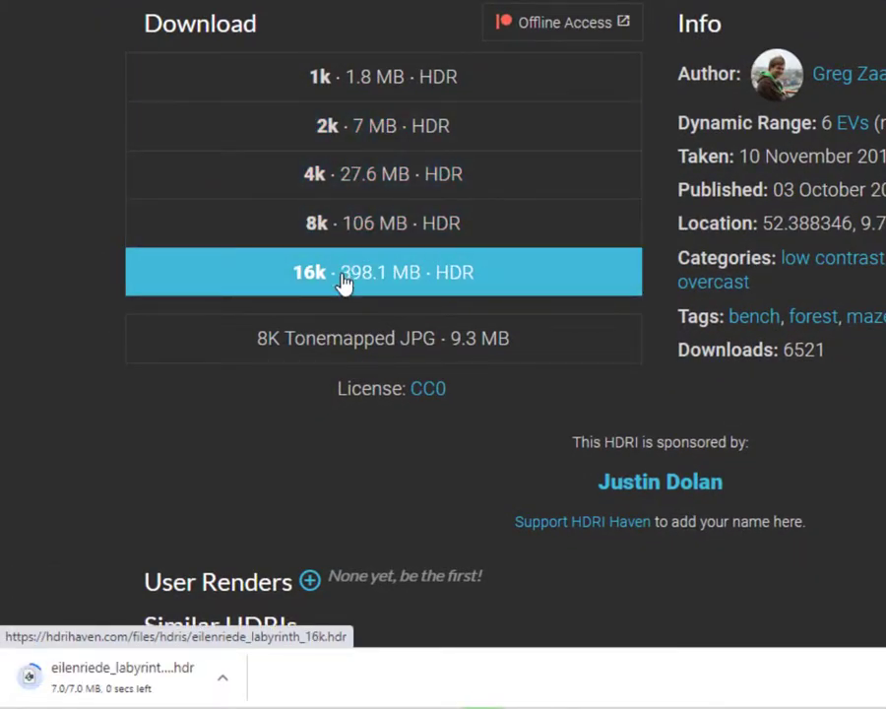
left_click(344, 282)
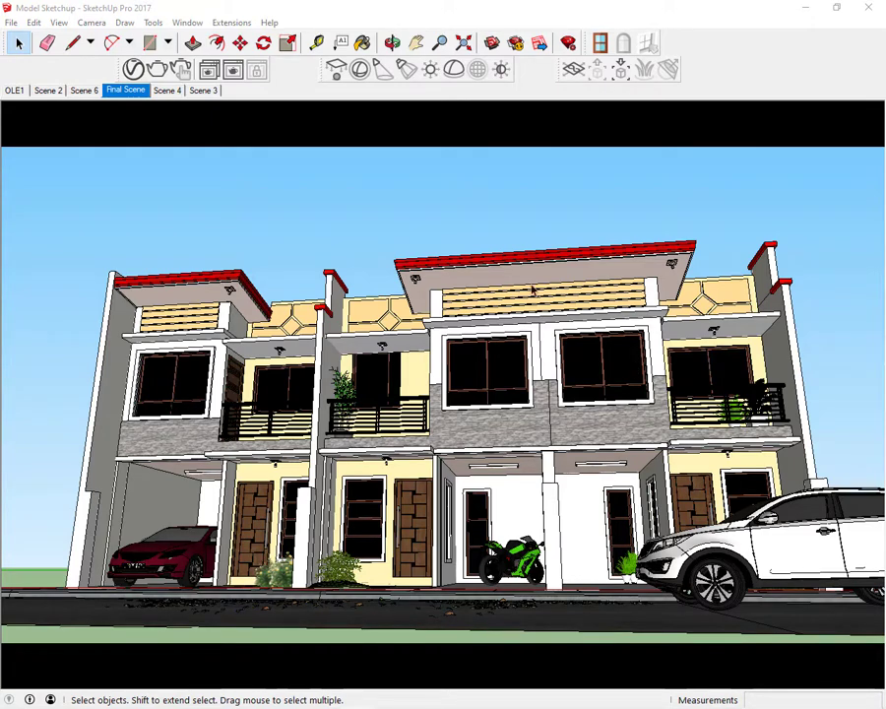
In SketchUp, place a V-Ray dome light on the ground in front of the house and show its settings in the Asset Editor
left_click(453, 69)
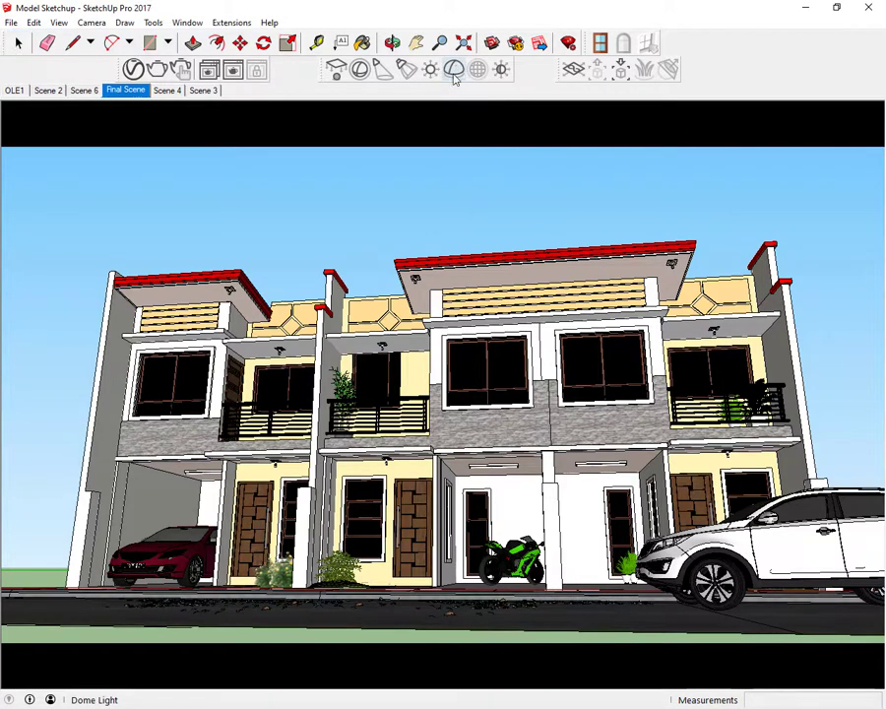
left_click(121, 618)
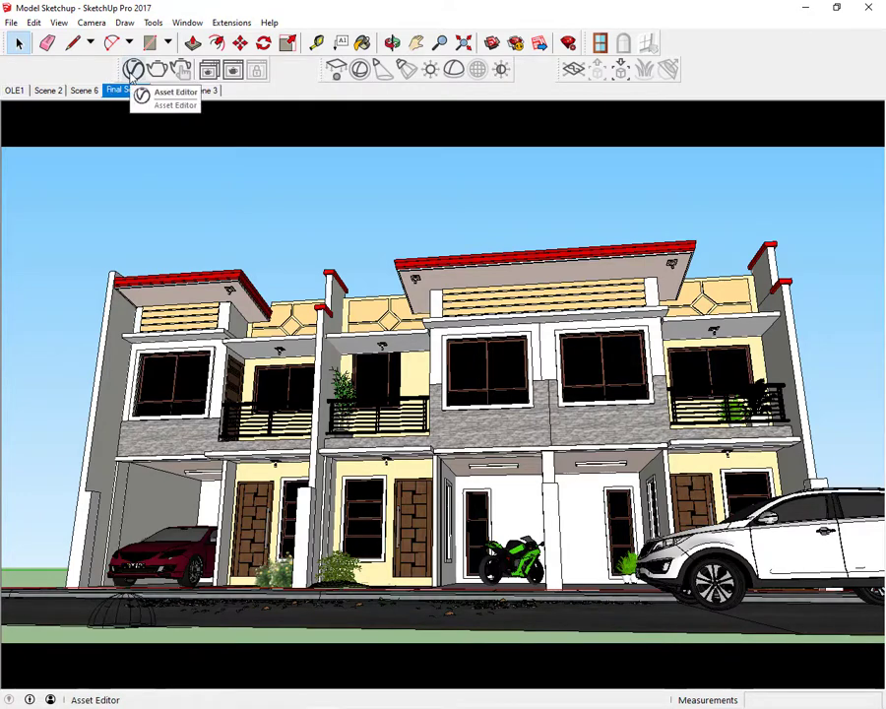
left_click(133, 70)
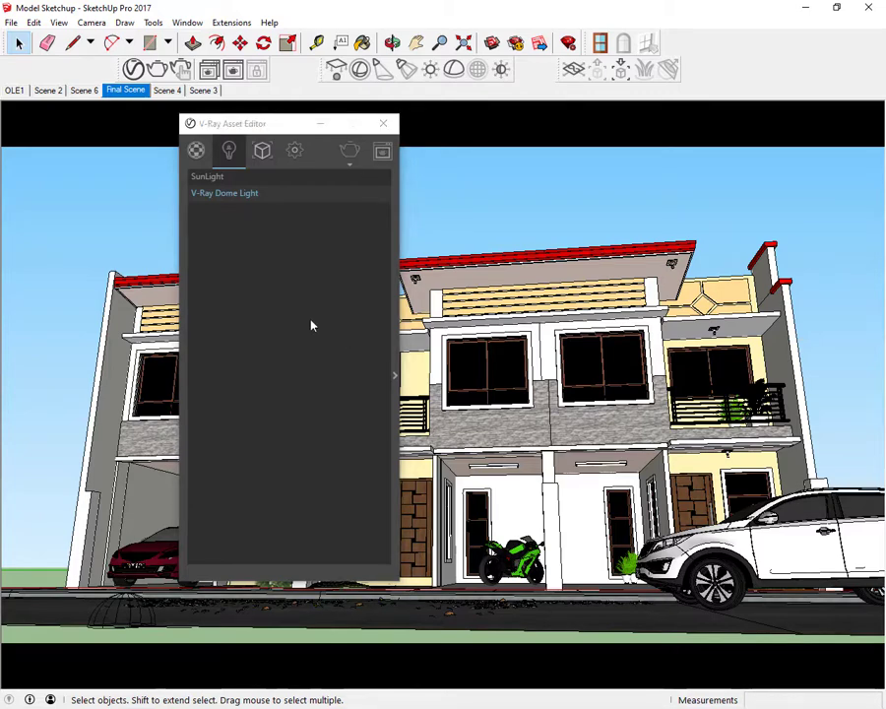
left_click(350, 155)
left_click(397, 379)
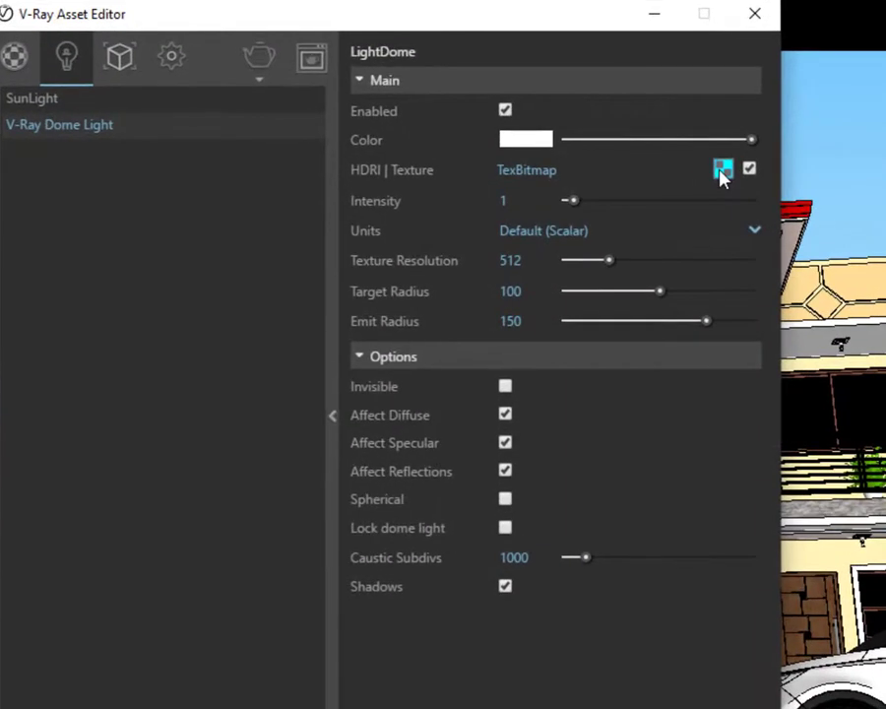
Load eilenriede_labyrinth_2k from Downloads as the dome light's HDRI texture bitmap and return to the light's settings
left_click(722, 170)
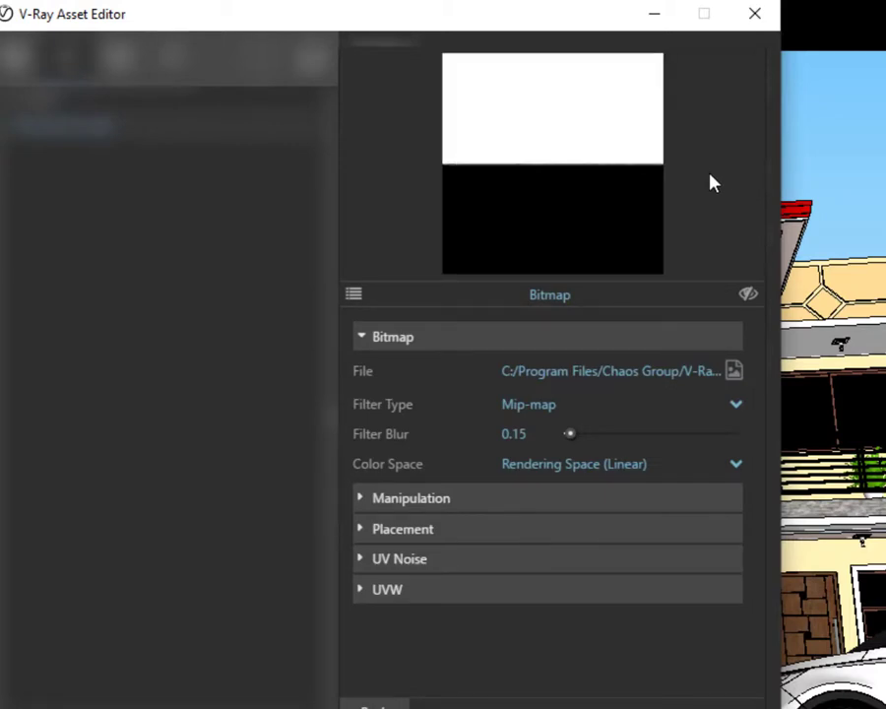
left_click(733, 371)
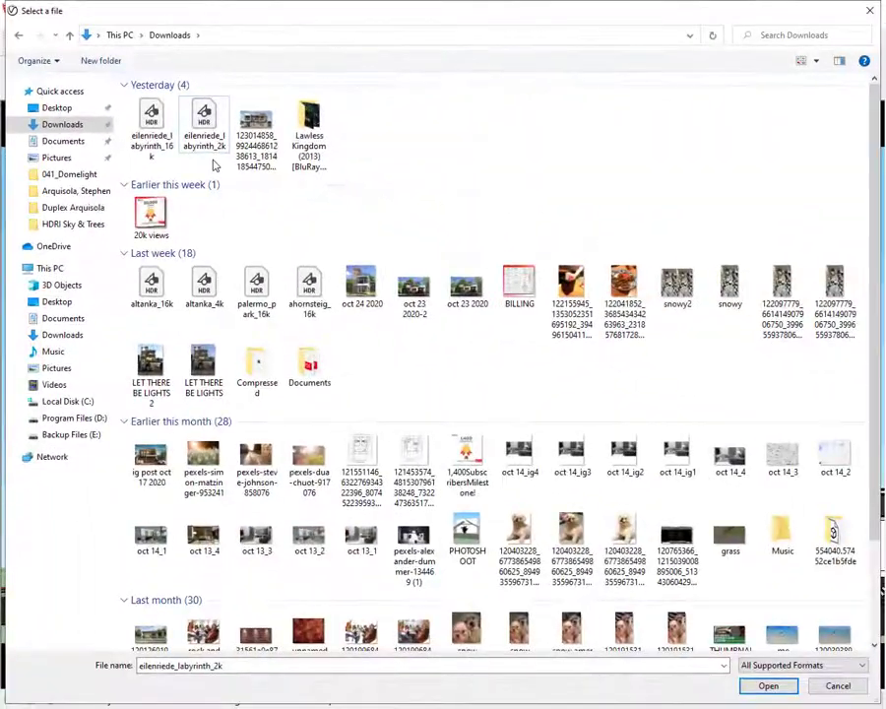
left_click(772, 691)
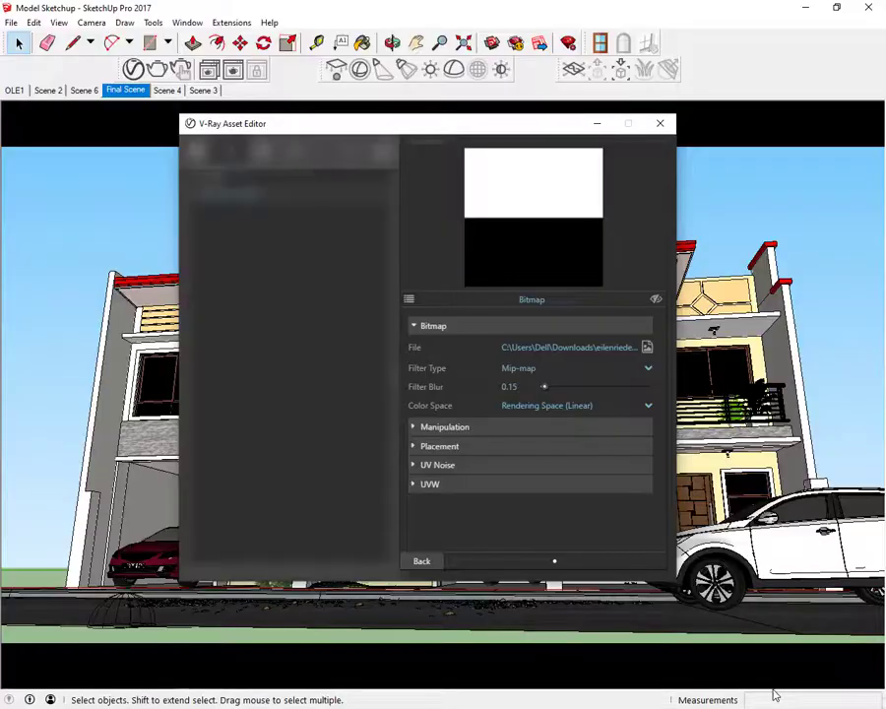
left_click(419, 562)
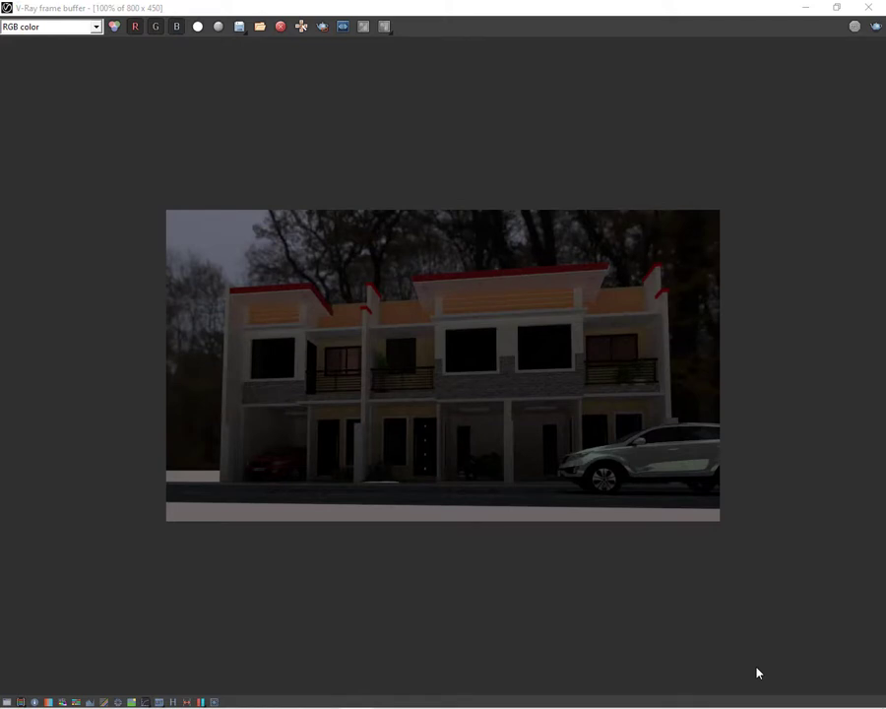
Set the standard camera's exposure value to 11, render the scene with V-Ray and enlarge the frame buffer
left_click(799, 6)
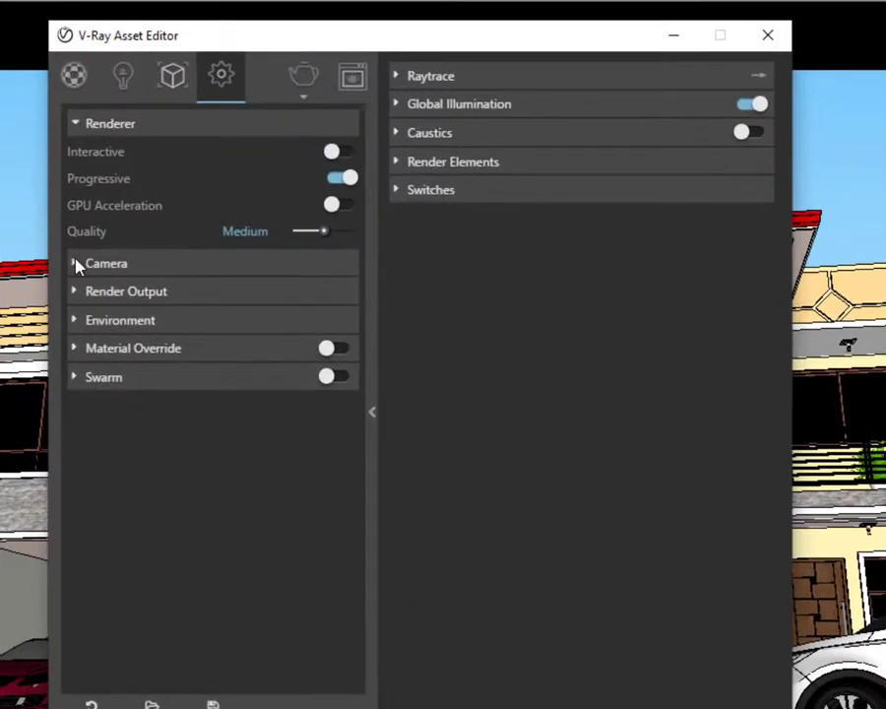
left_click(74, 264)
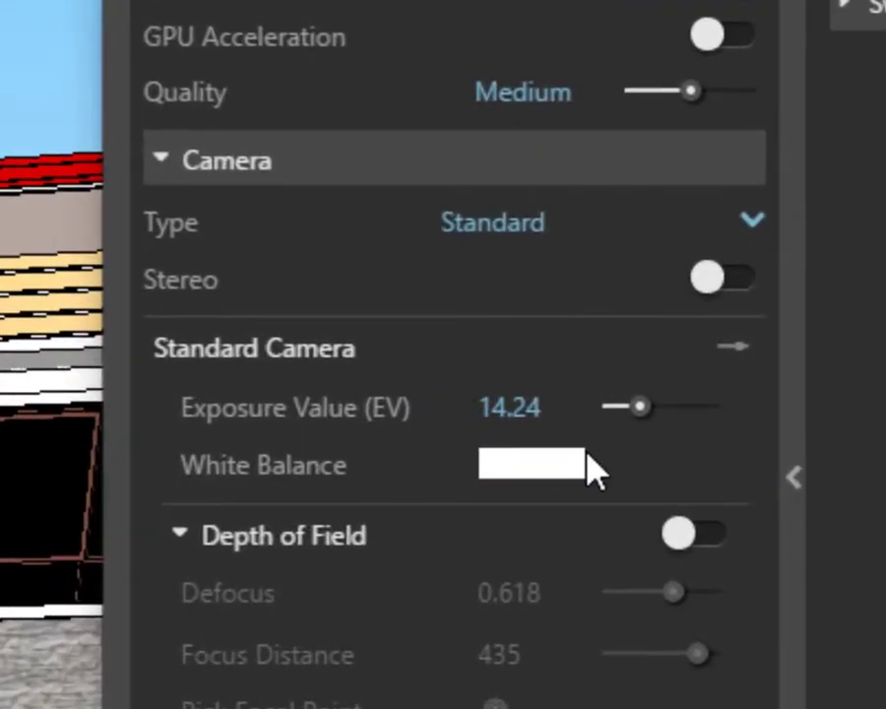
left_click(575, 407)
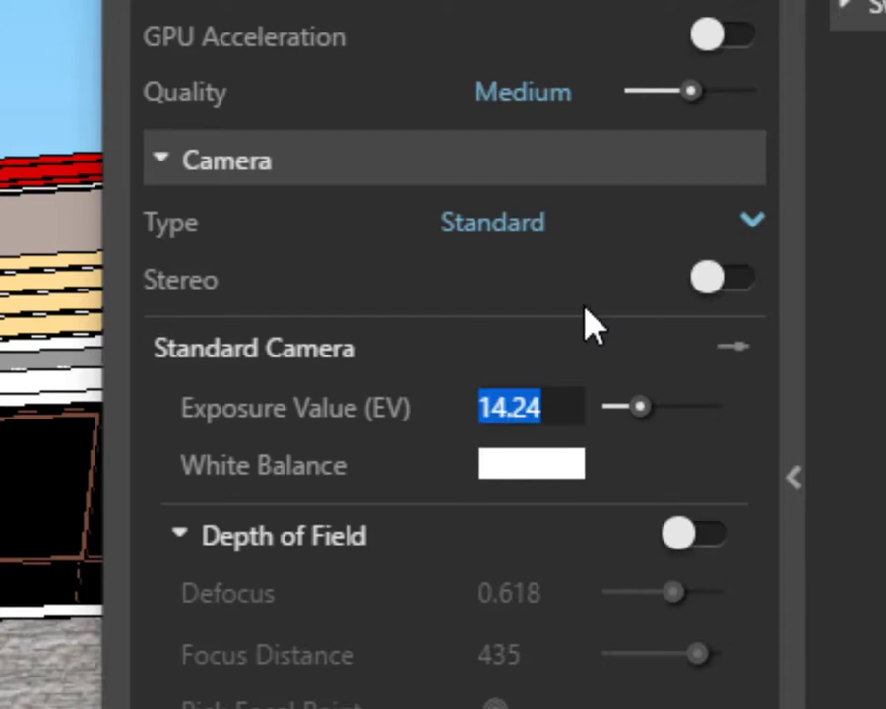
type("11")
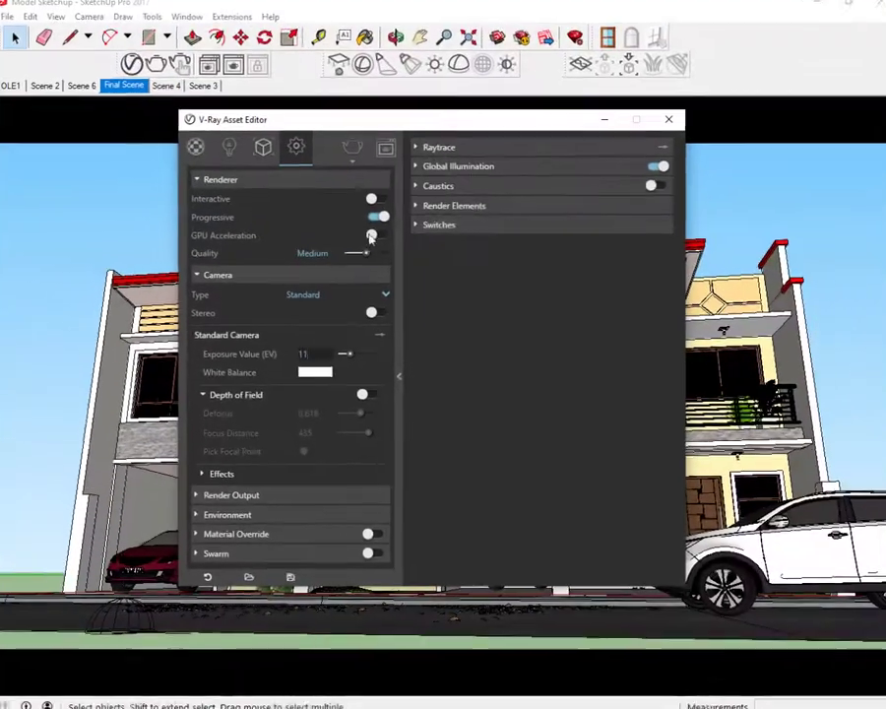
mouse_move(348, 167)
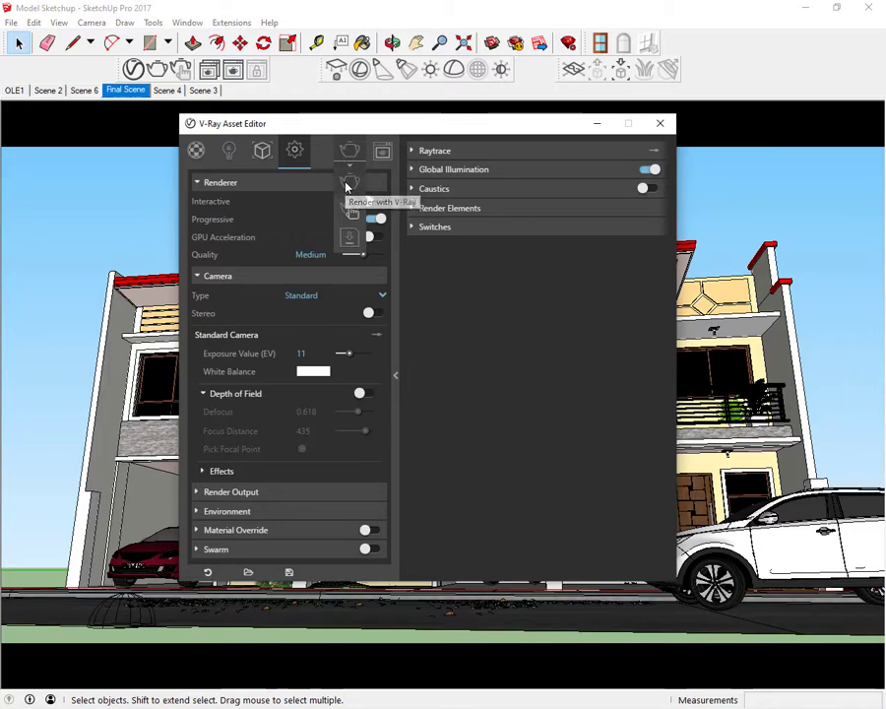
left_click(346, 187)
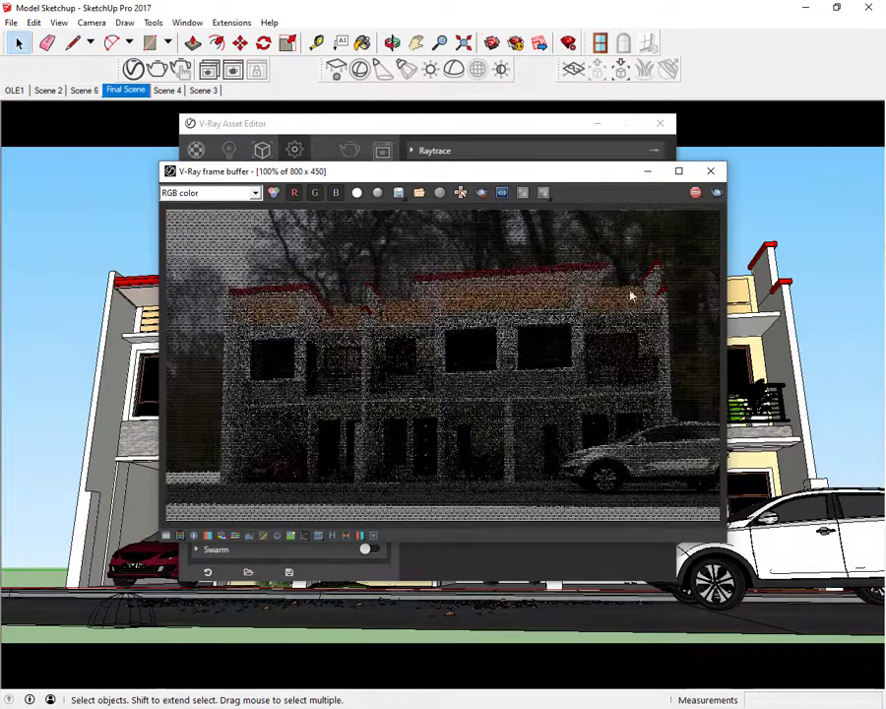
left_click(679, 172)
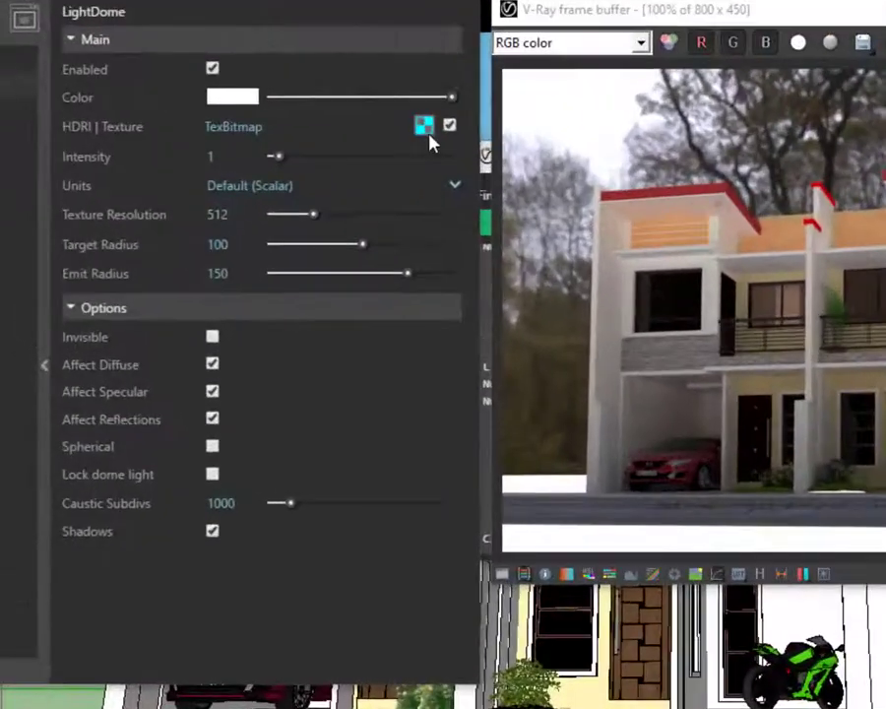
Lower the filter blur of the dome light's HDRI bitmap, and render with V-Ray with the dome set to Spherical
left_click(423, 126)
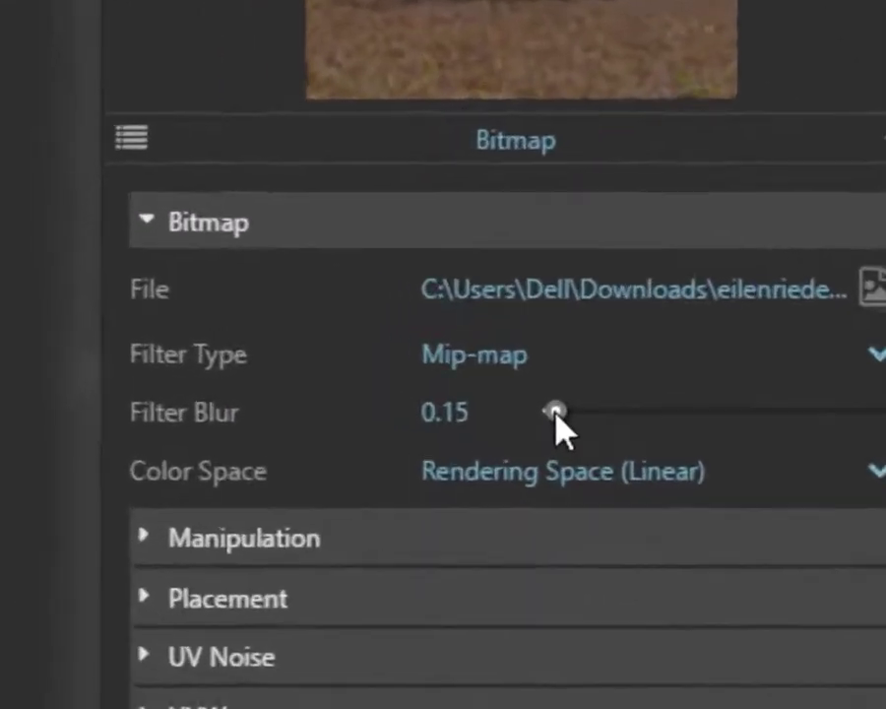
left_click_drag(578, 413, 554, 418)
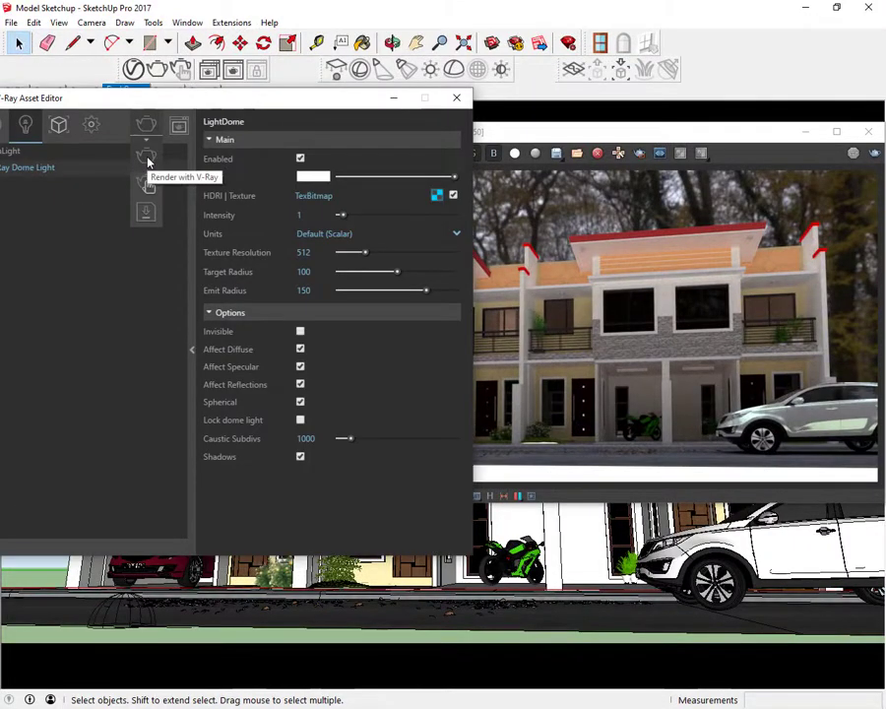
left_click(147, 160)
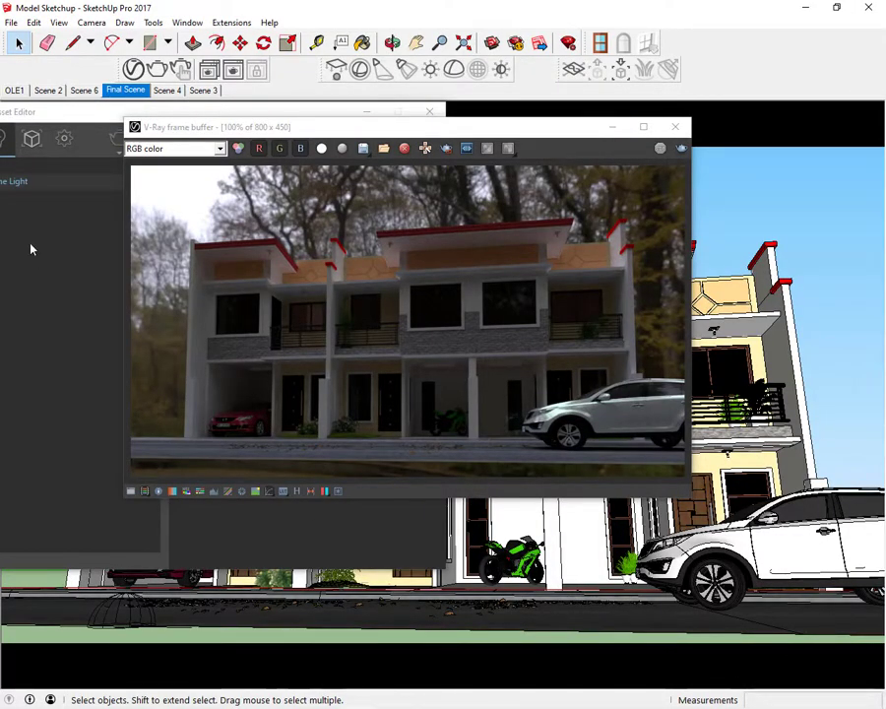
Bring the Asset Editor in front of the render and set the standard camera's exposure value to 9
left_click(90, 122)
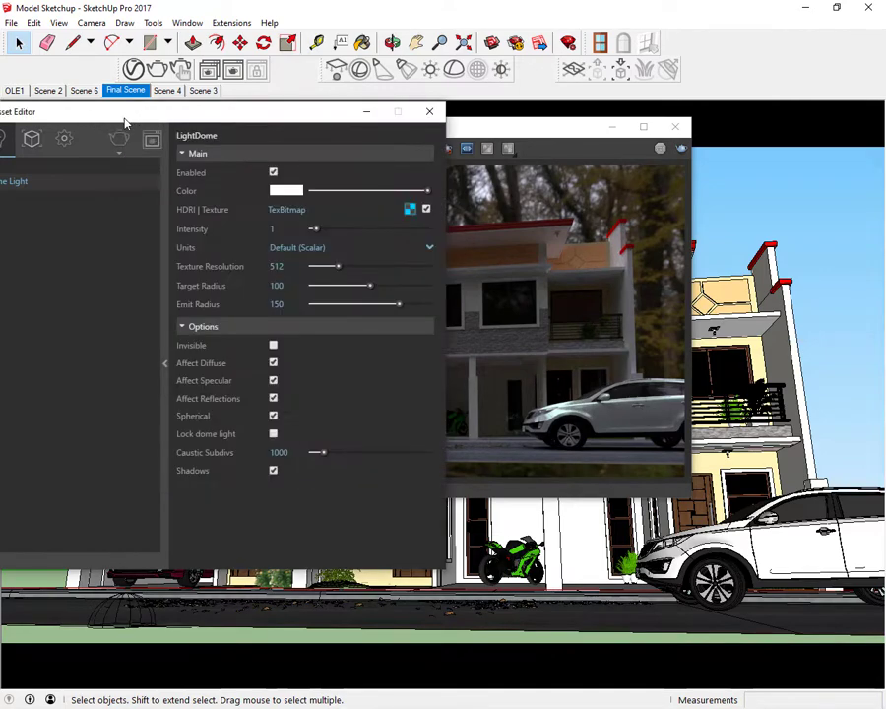
left_click_drag(124, 115, 264, 119)
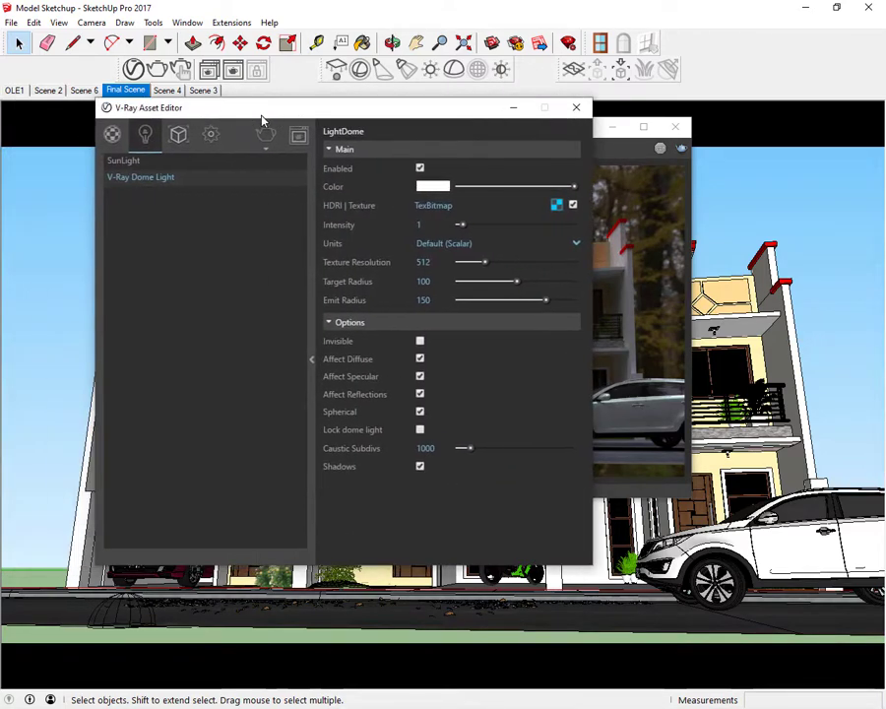
left_click(210, 135)
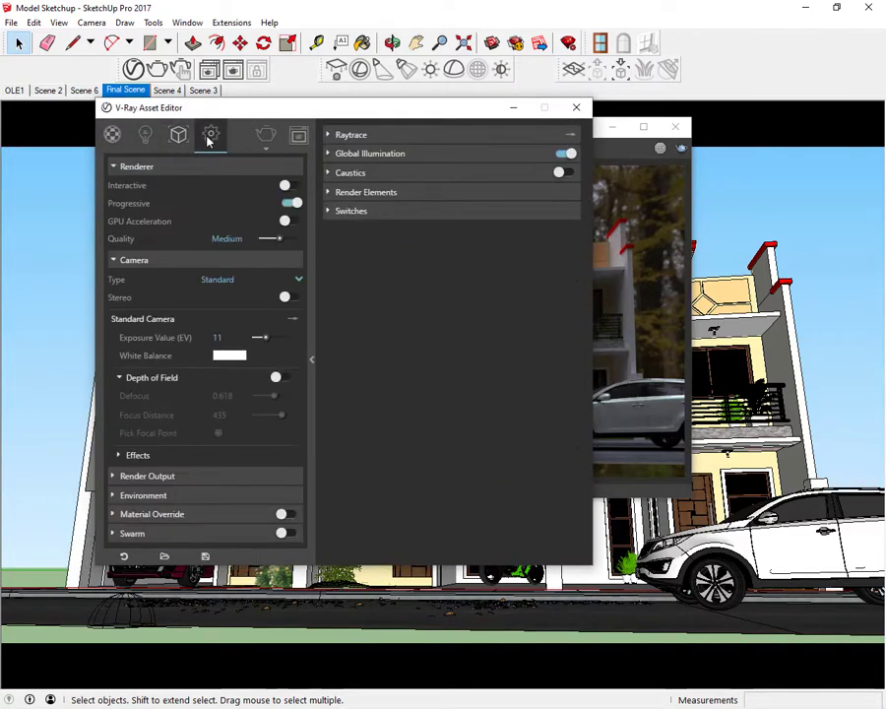
double_click(229, 336)
key("BackSpace")
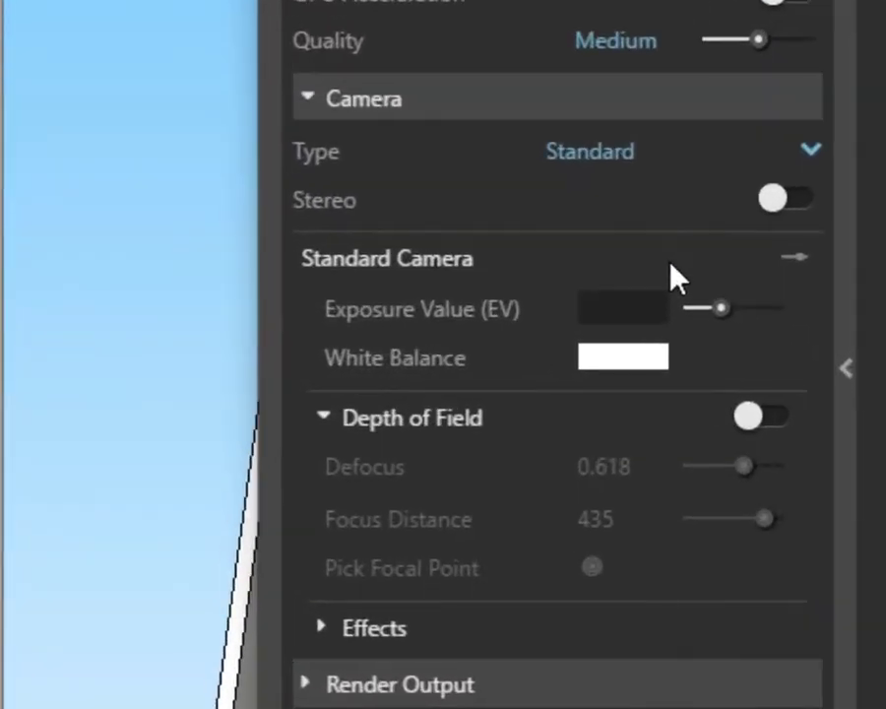
type("9")
key("Return")
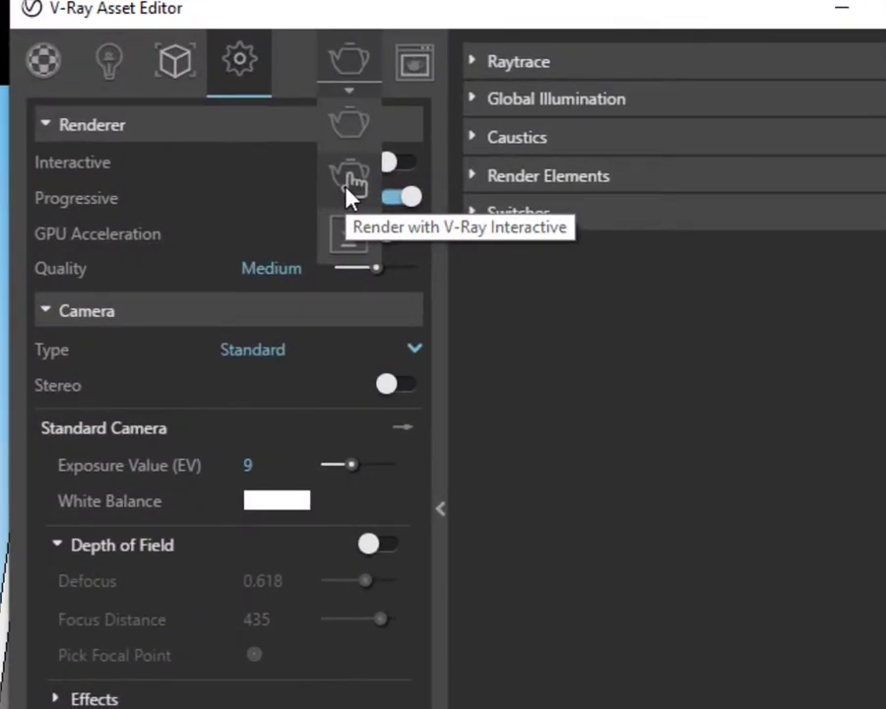
Start a V-Ray Interactive render and open the file selection for the dome light's HDRI texture bitmap
left_click(351, 190)
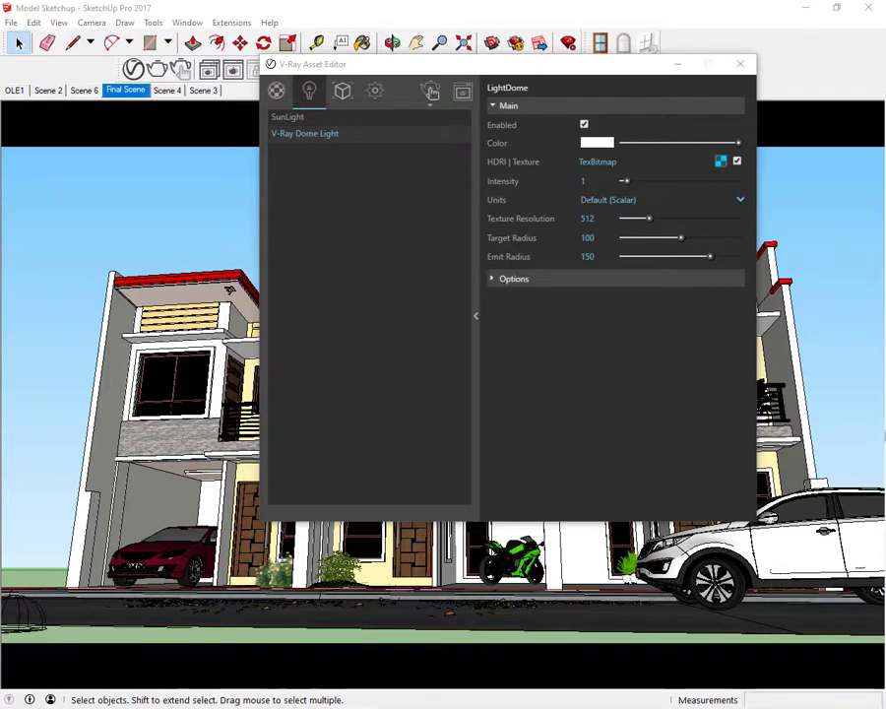
left_click(721, 163)
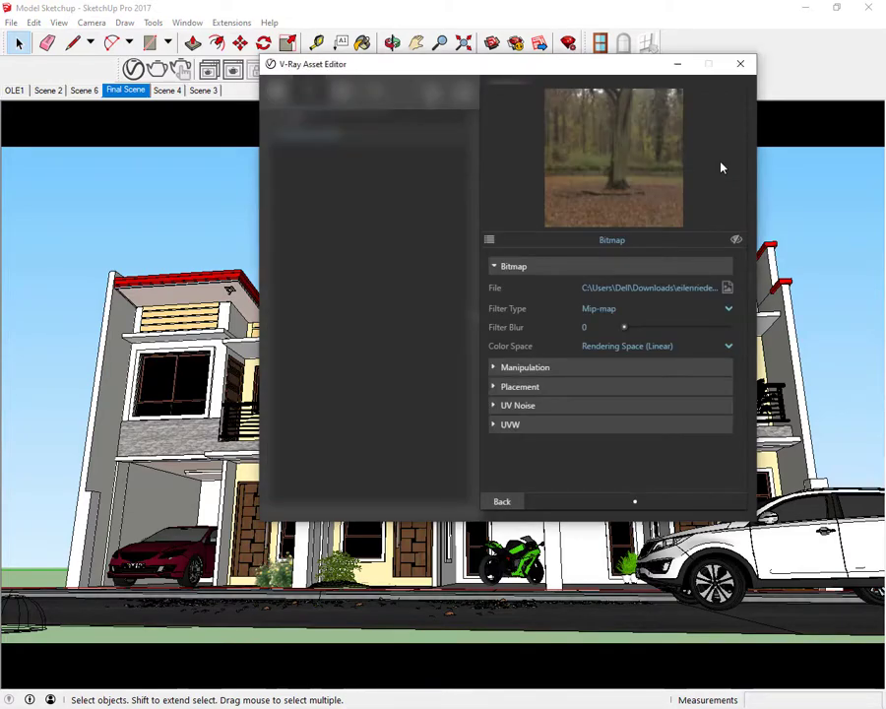
left_click(726, 288)
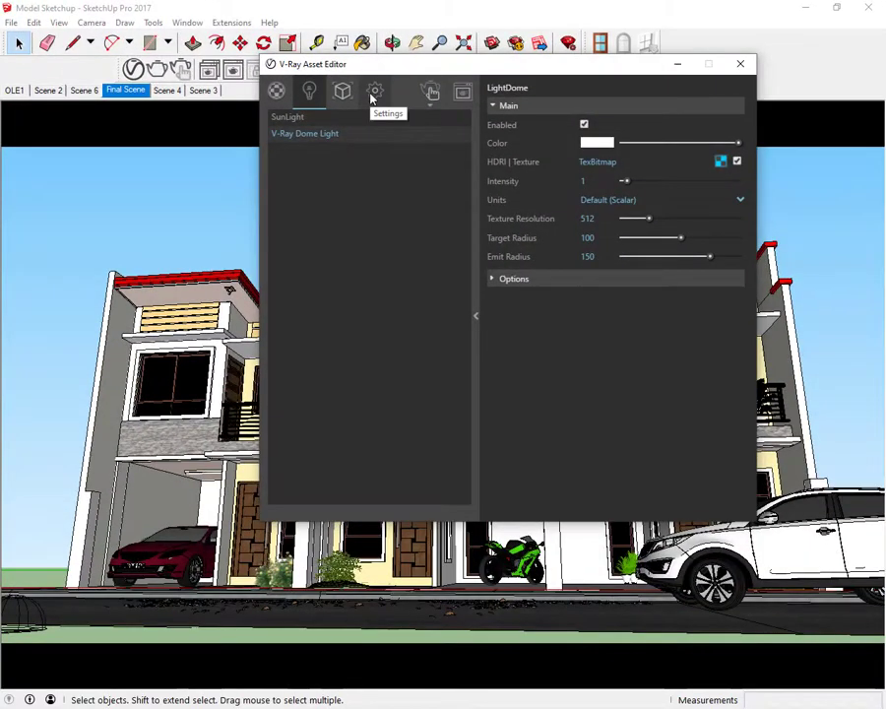
Set the render output's image width to 1800 at the 16:9 widescreen aspect ratio
left_click(374, 92)
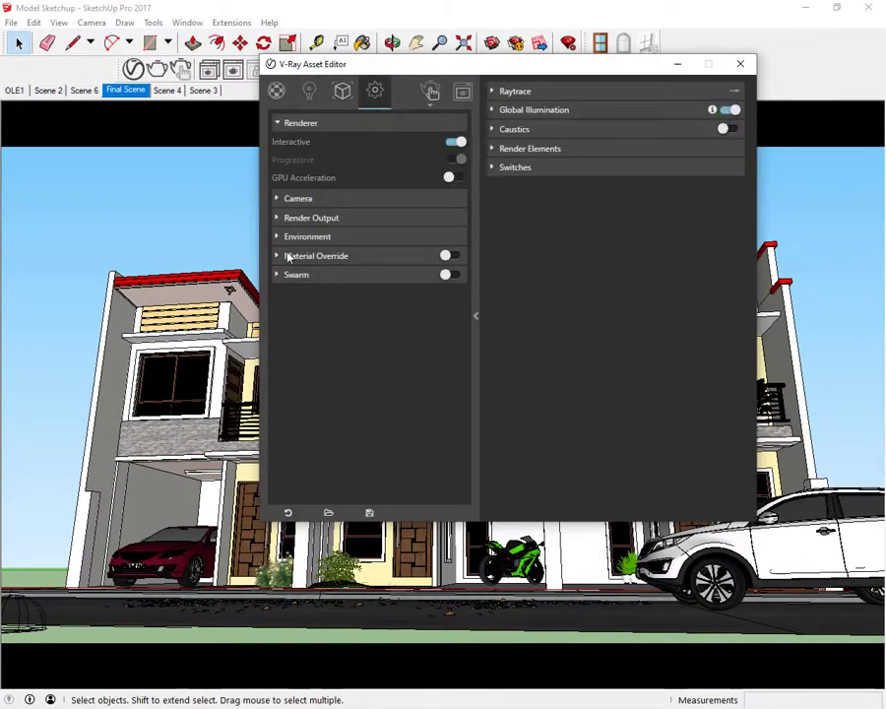
left_click(277, 219)
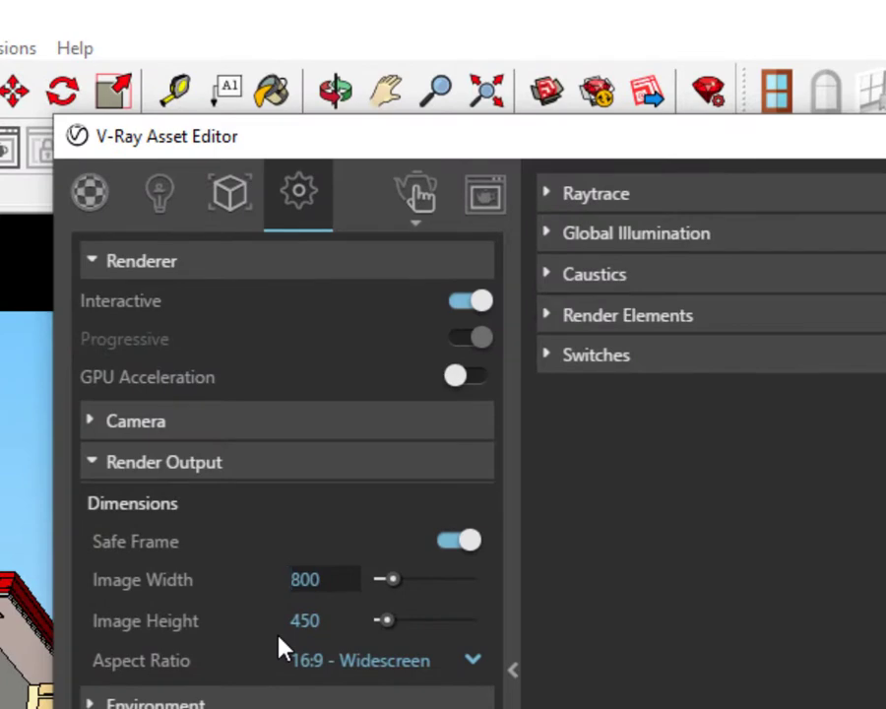
type("1")
key("Return")
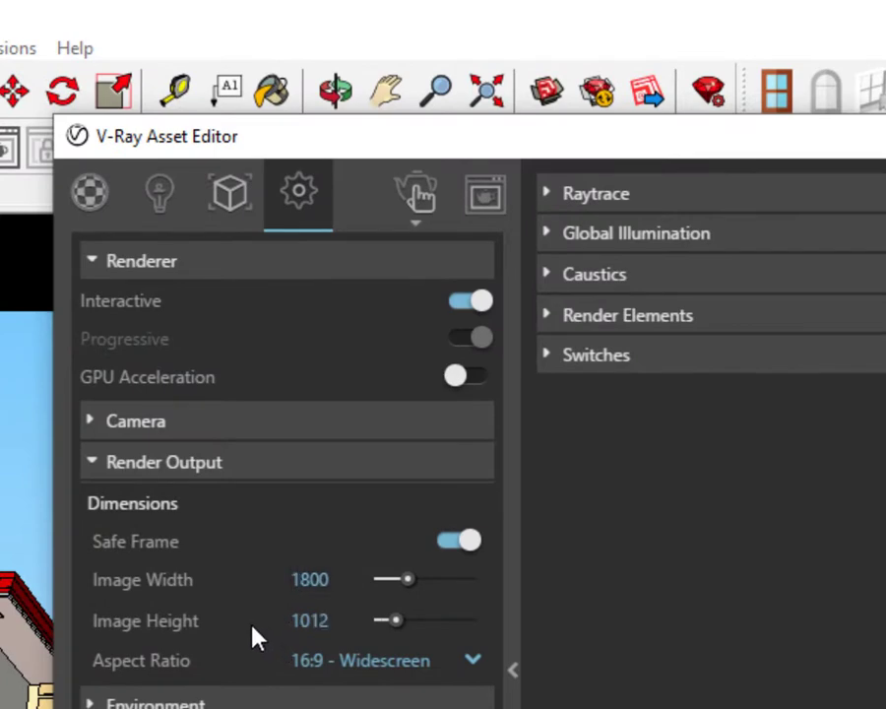
Render the scene with V-Ray and examine the townhouse facade and forest background at 100% zoom
left_click(414, 228)
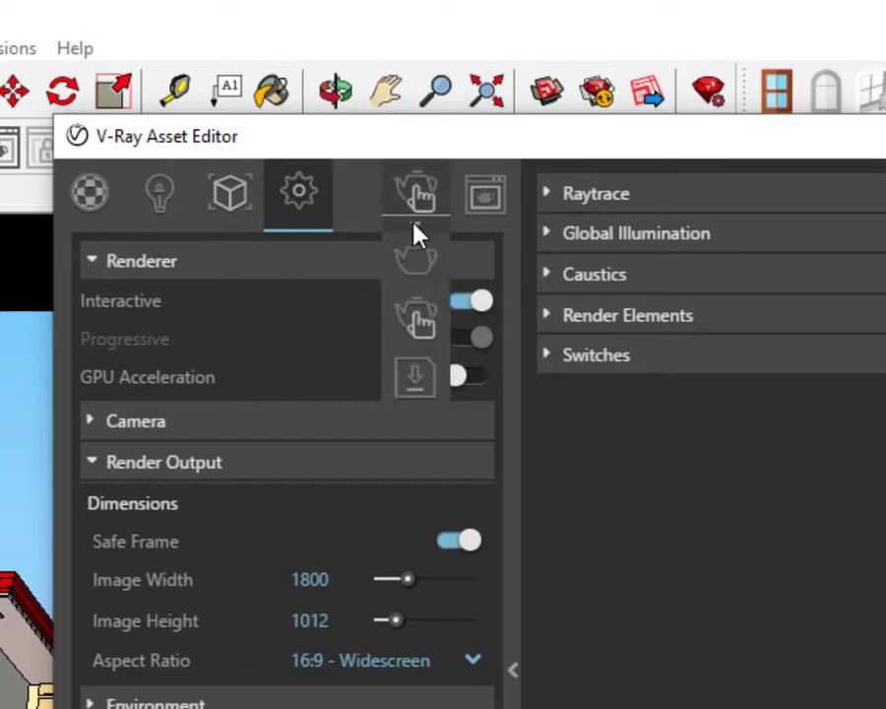
left_click(406, 274)
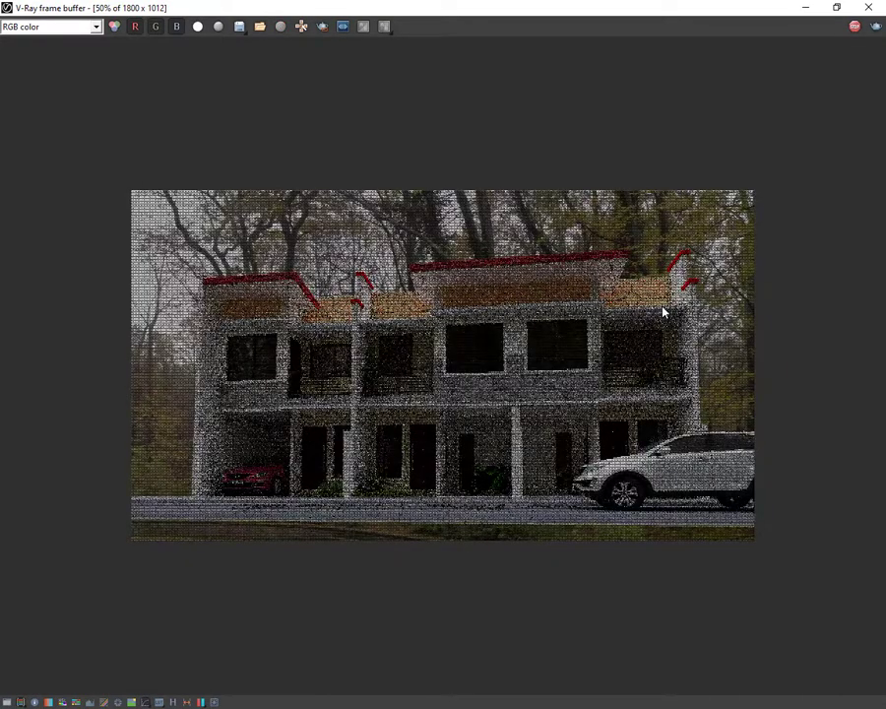
scroll(662, 312, "up", 2)
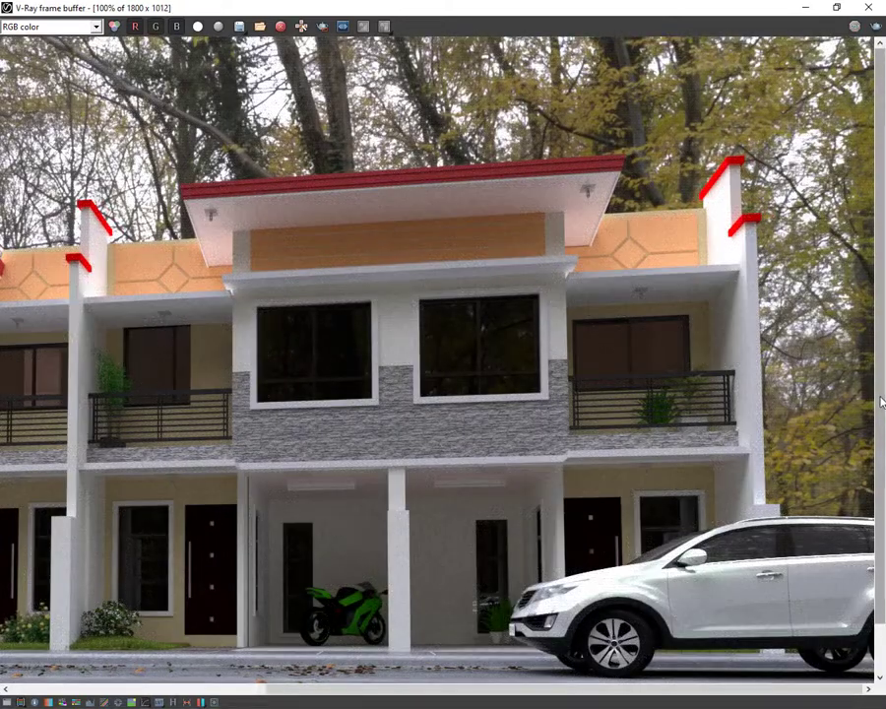
left_click_drag(881, 426, 880, 534)
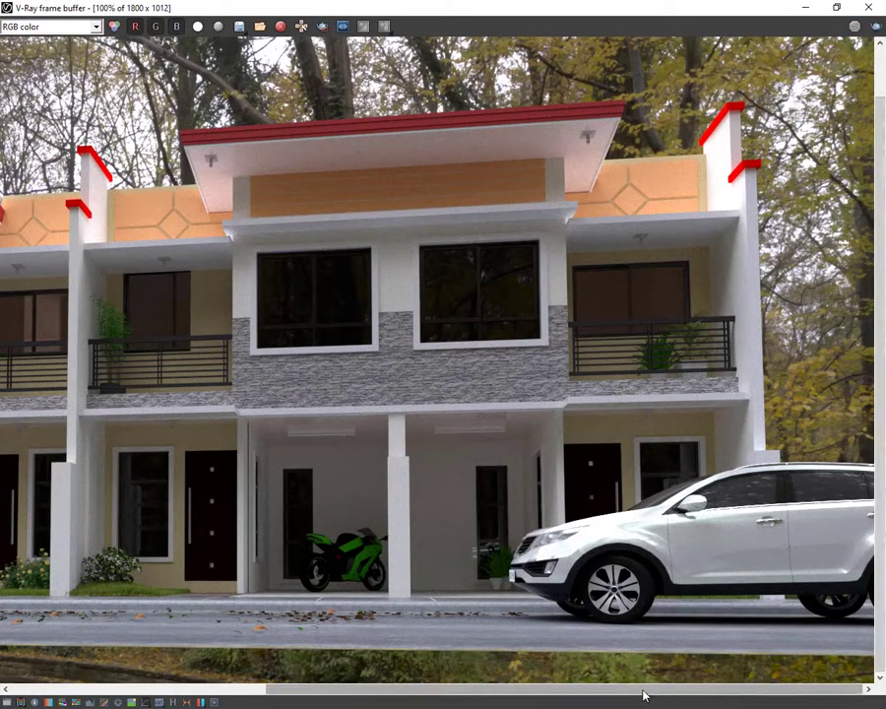
left_click_drag(643, 695, 610, 690)
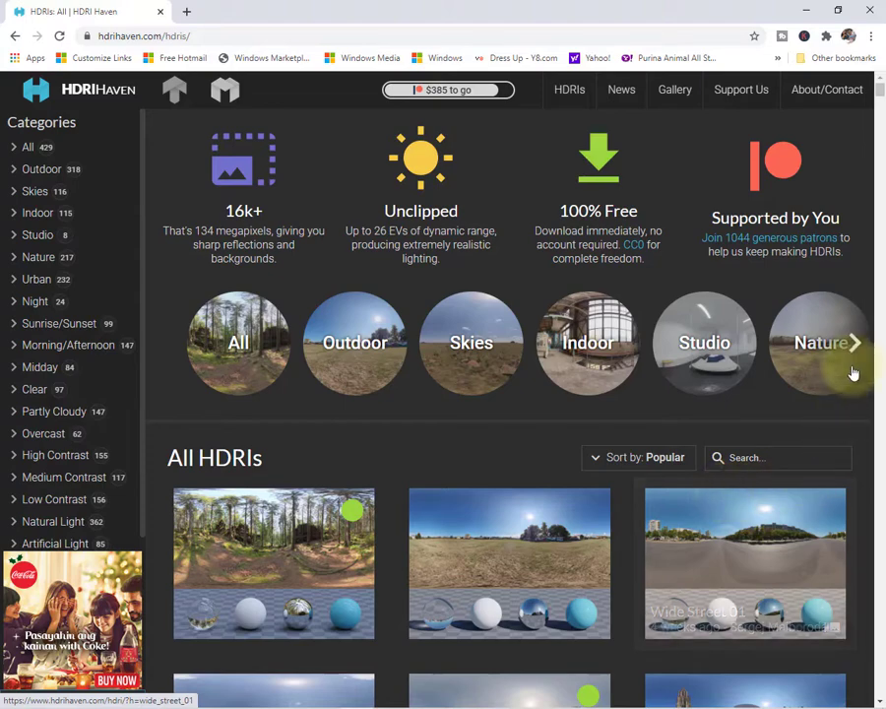
Open the Wide Street 01 HDRI on HDRI Haven, and load wide_street_01_2k from Downloads as the dome light's bitmap
scroll(870, 386, "down", 2)
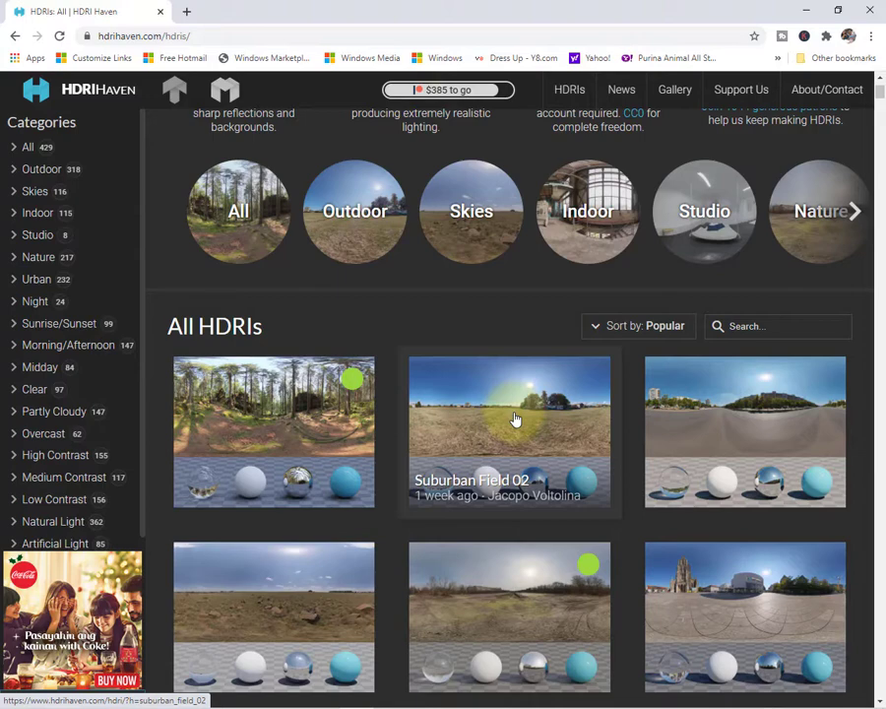
left_click(765, 408)
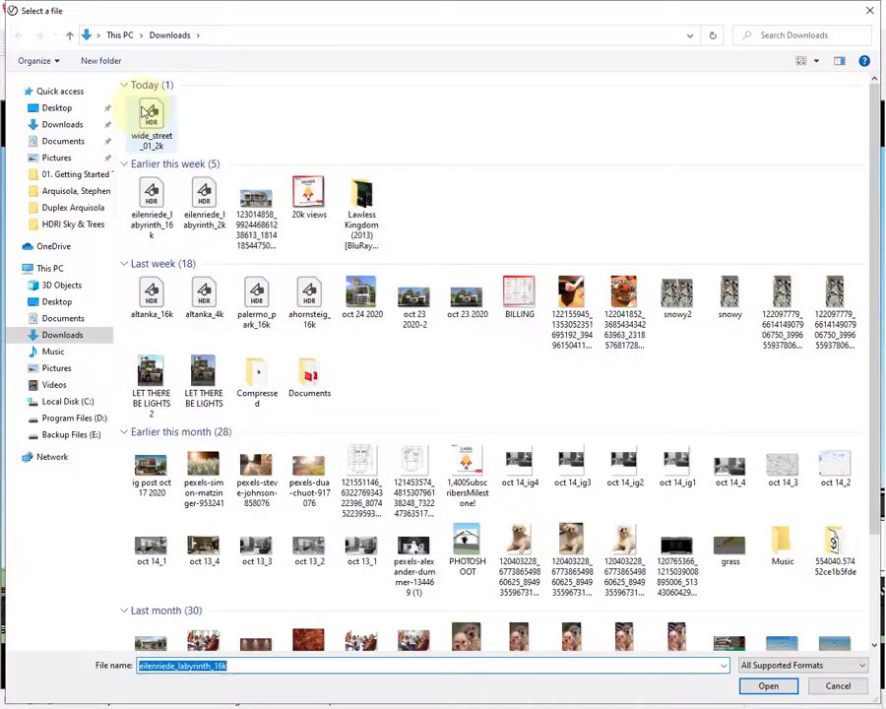
left_click(152, 122)
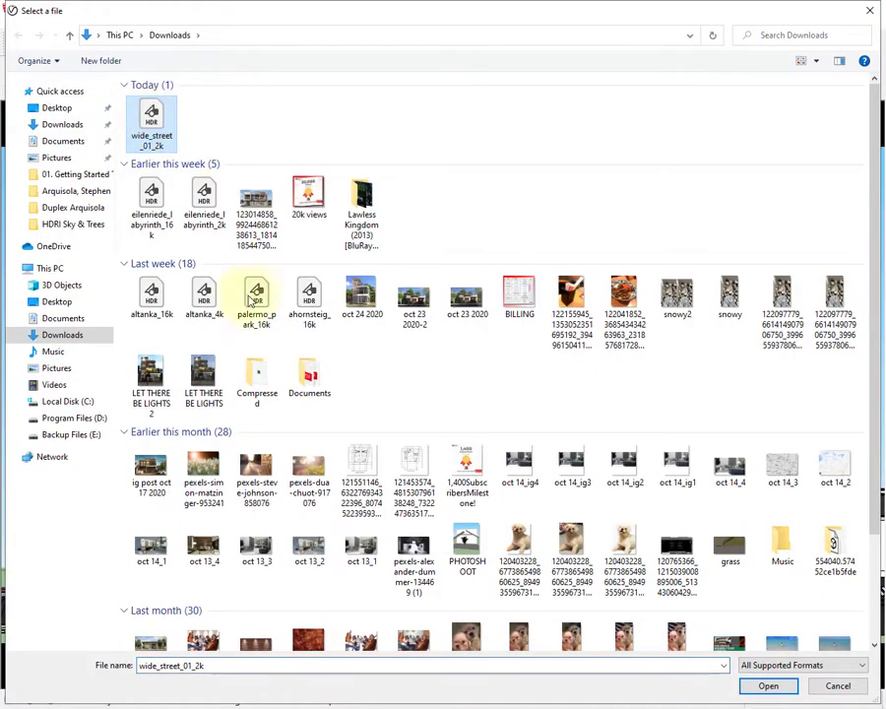
left_click(768, 685)
Set the render output's image width to 800 and start rendering with V-Ray Interactive
left_click(374, 91)
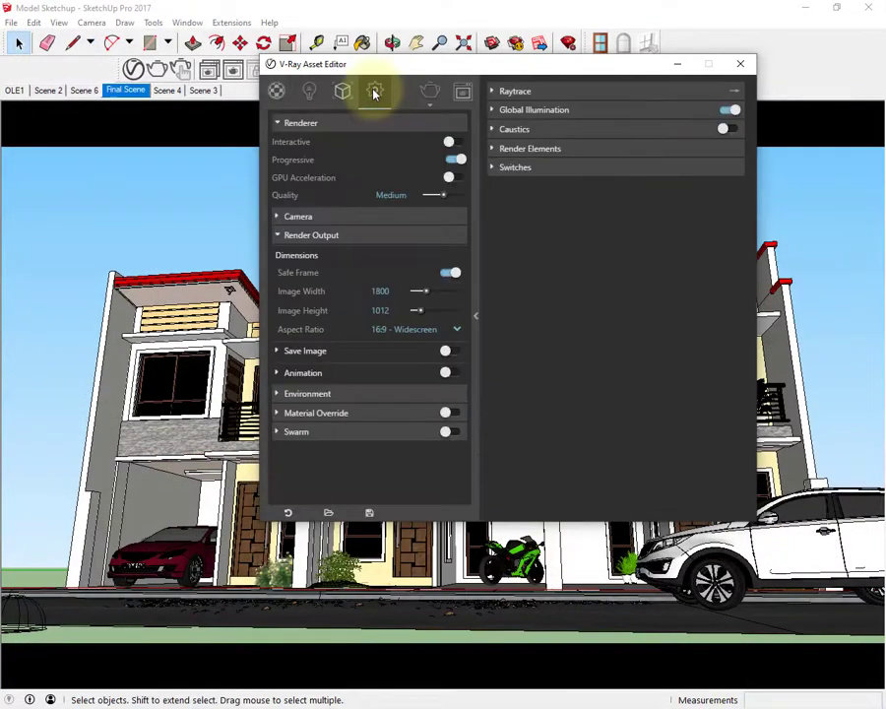
type("800")
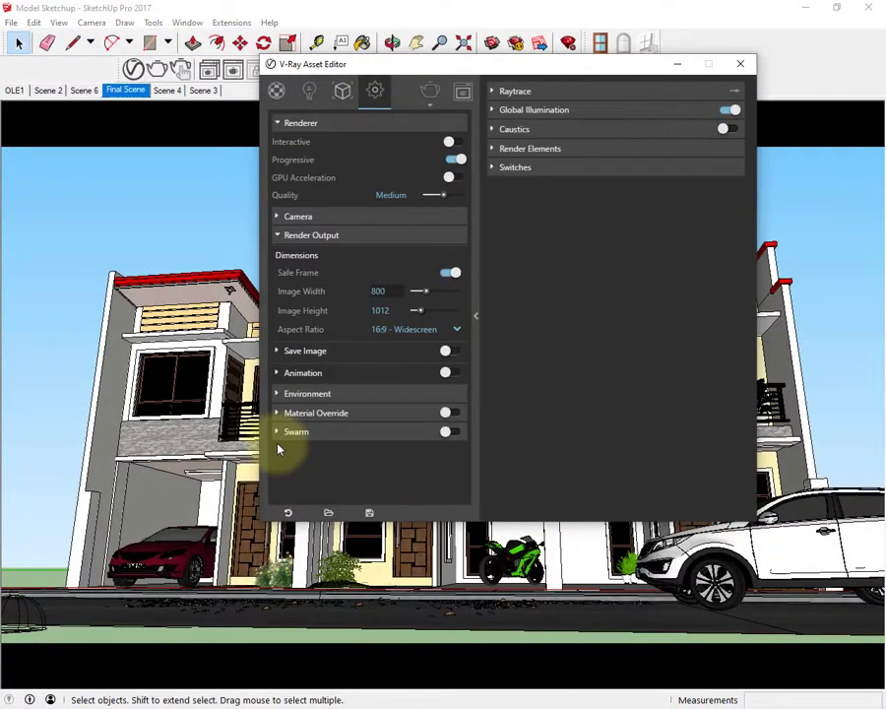
key("Return")
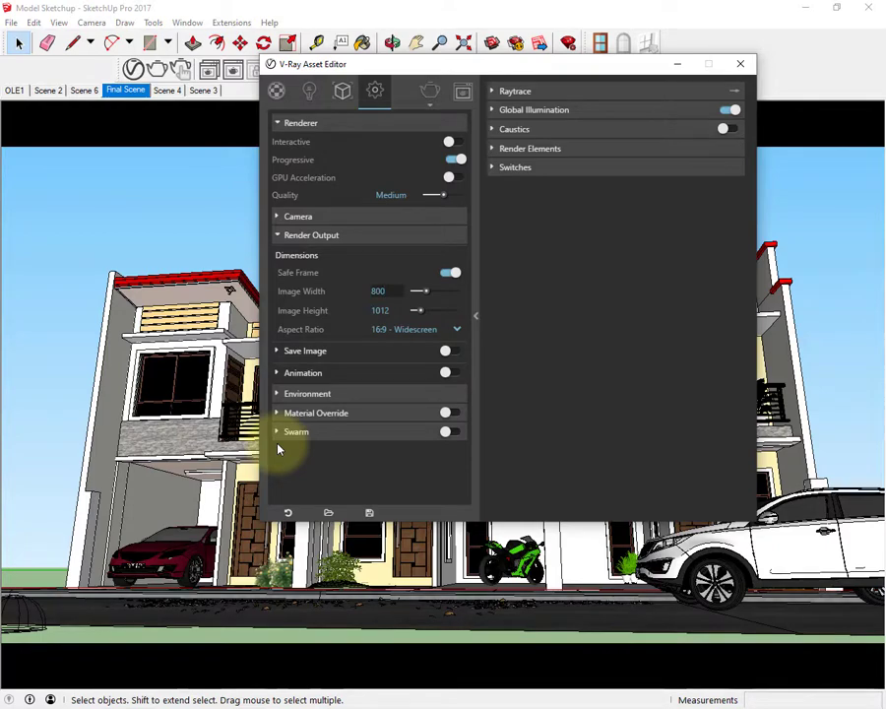
left_click(352, 303)
left_click(447, 141)
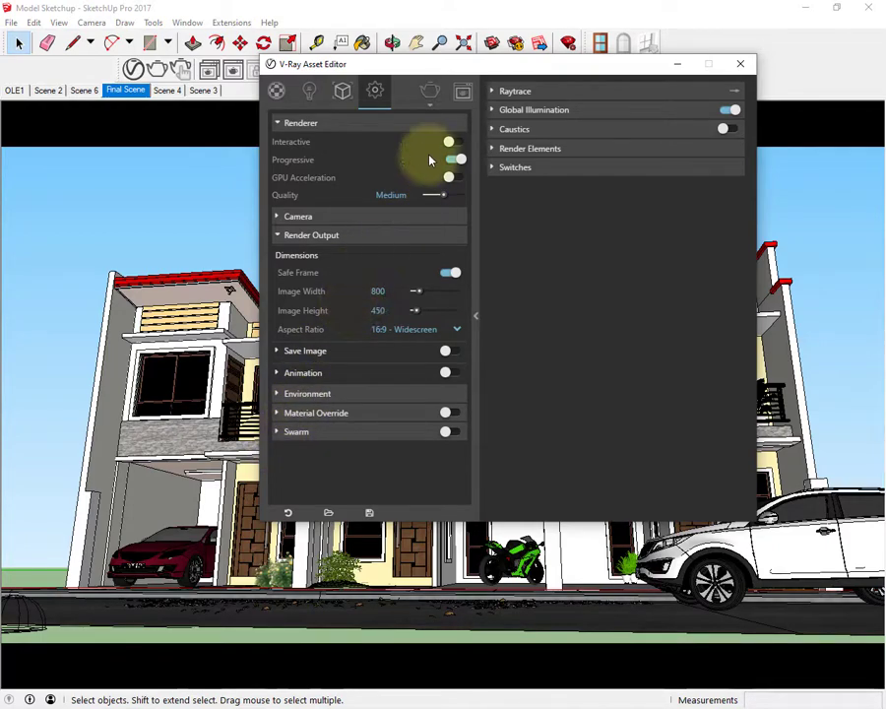
left_click(429, 93)
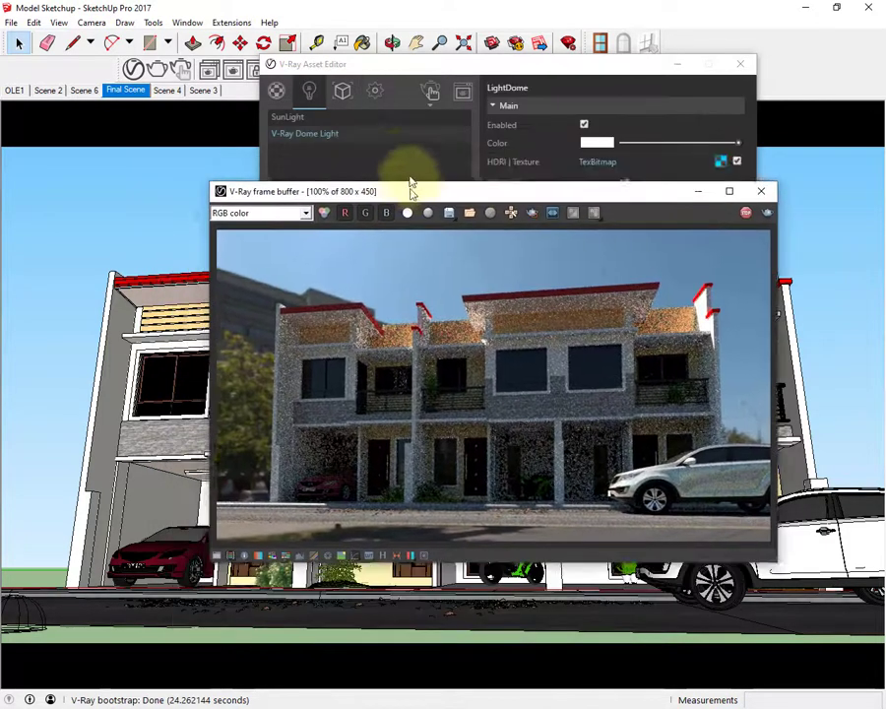
Reposition the frame buffer, rotate the dome light about 76 degrees on the ground, and return to the Final Scene view
left_click_drag(414, 191, 390, 145)
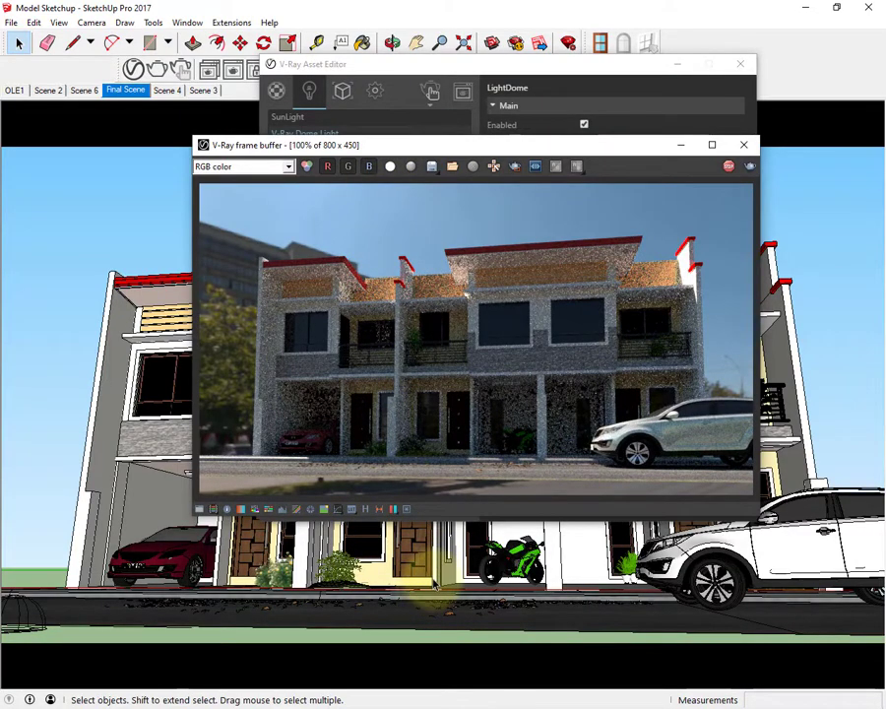
mouse_move(431, 569)
middle_mouse_down()
mouse_move(431, 632)
mouse_move(451, 543)
mouse_move(445, 600)
mouse_move(301, 564)
middle_mouse_up()
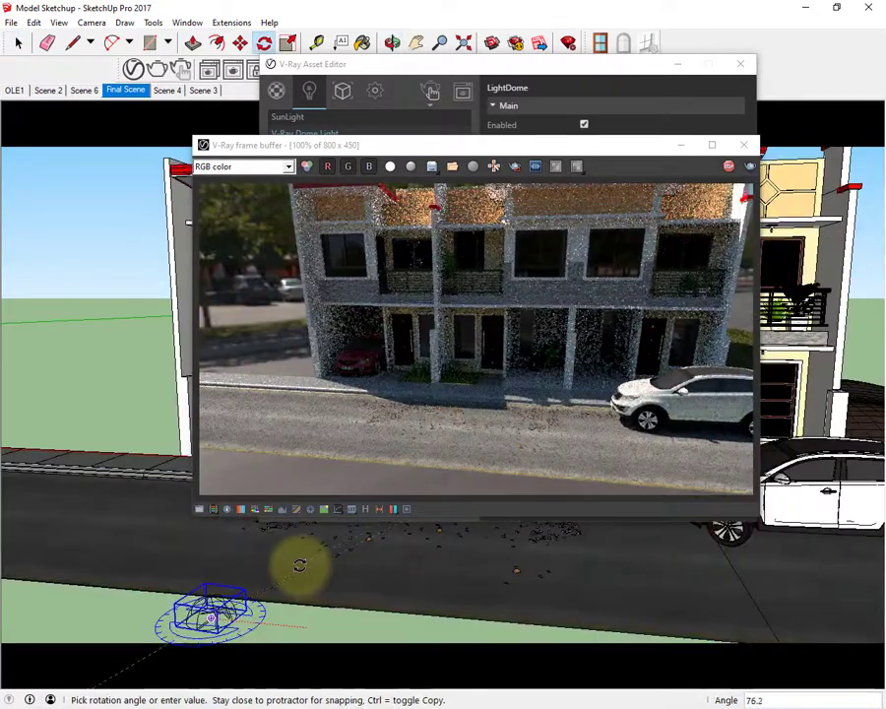
left_click(296, 563)
key("space")
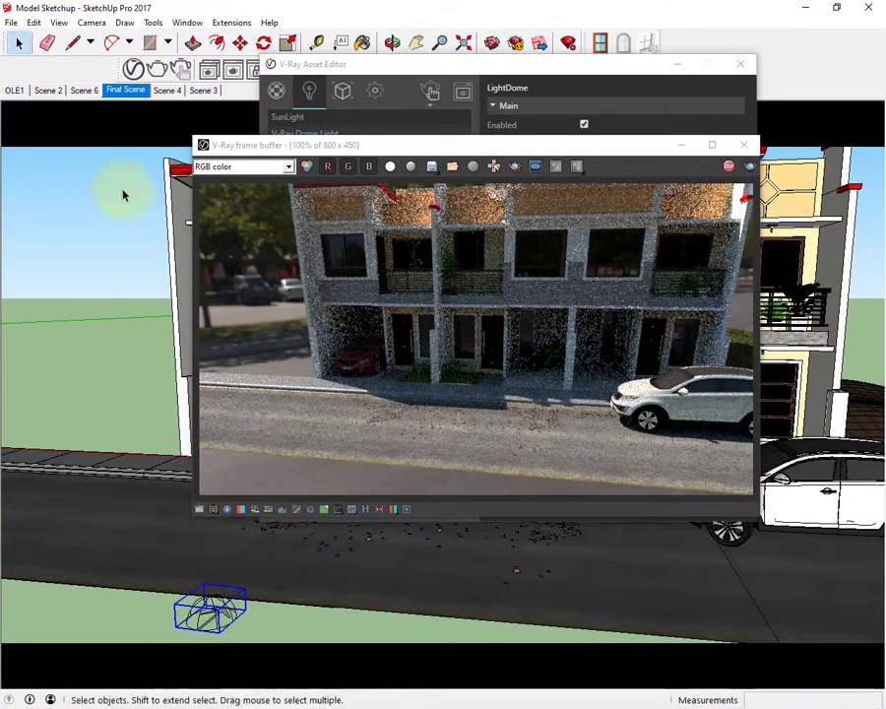
left_click(130, 92)
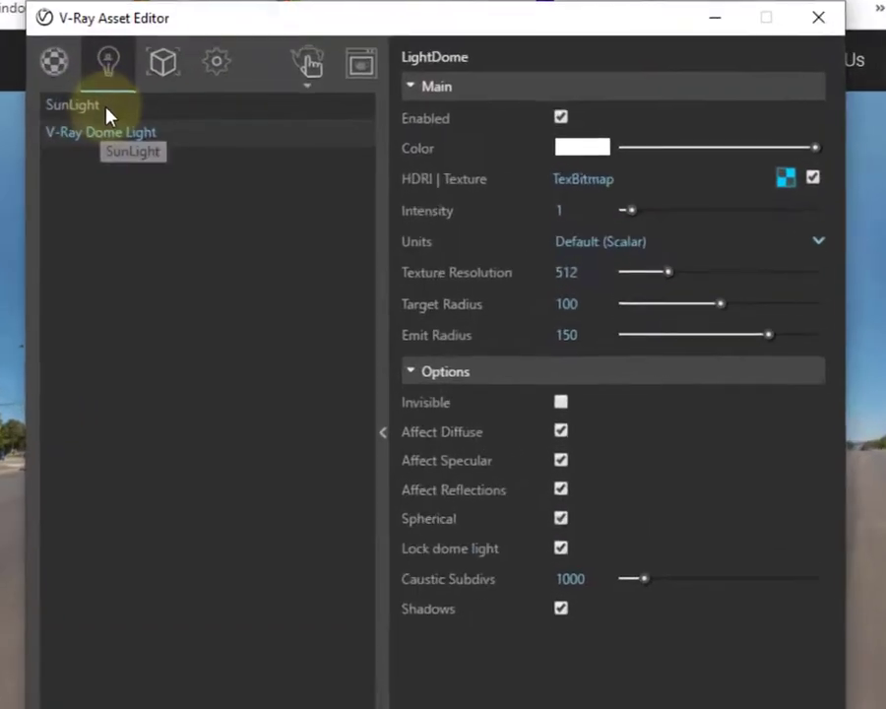
Review the SunLight and V-Ray Dome Light settings, and expand the render's camera settings to check the exposure value
left_click(306, 123)
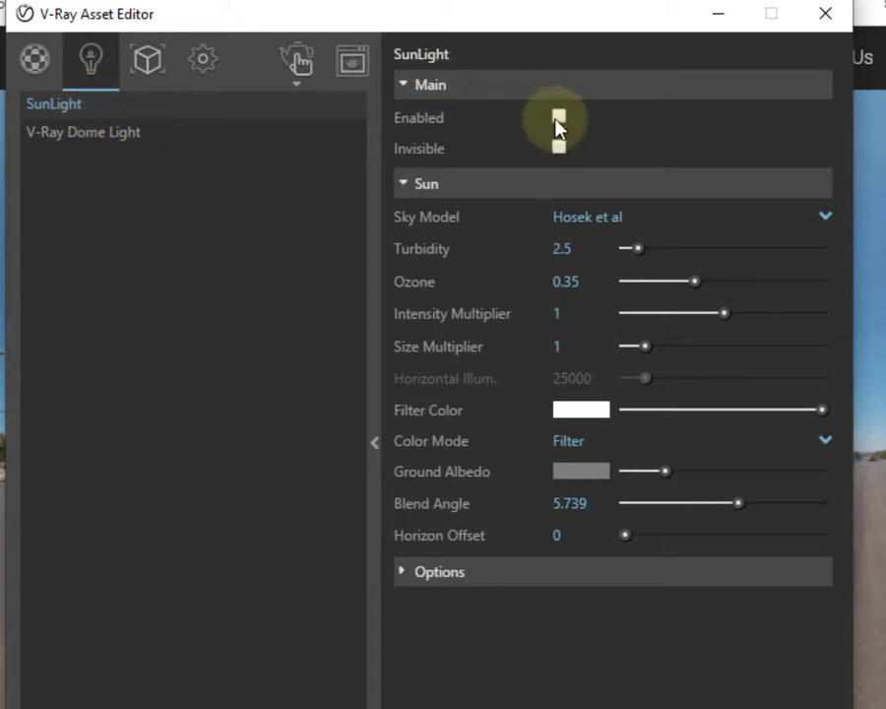
left_click(85, 139)
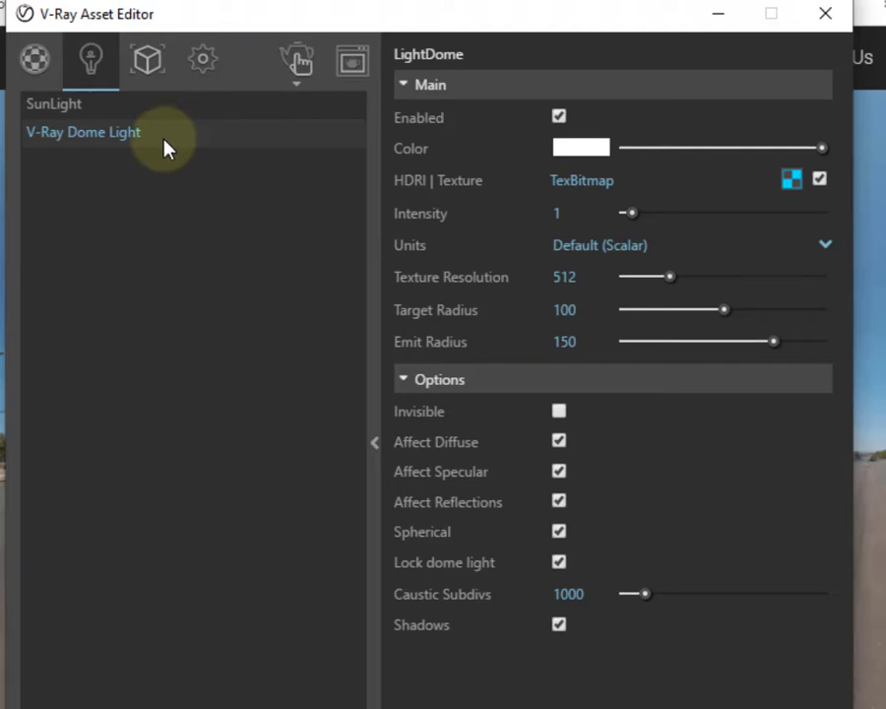
left_click(193, 60)
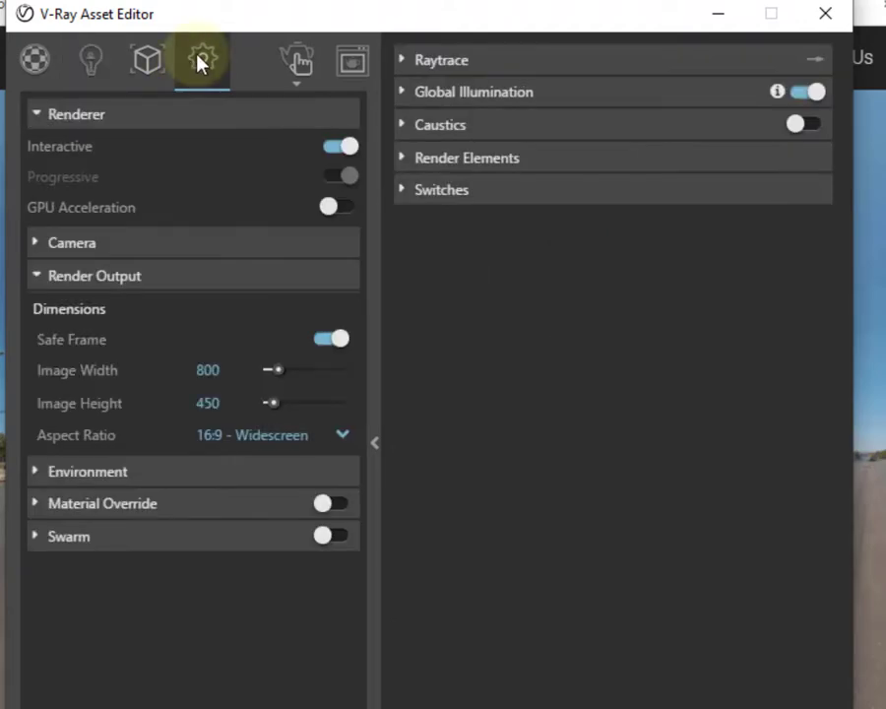
left_click(34, 243)
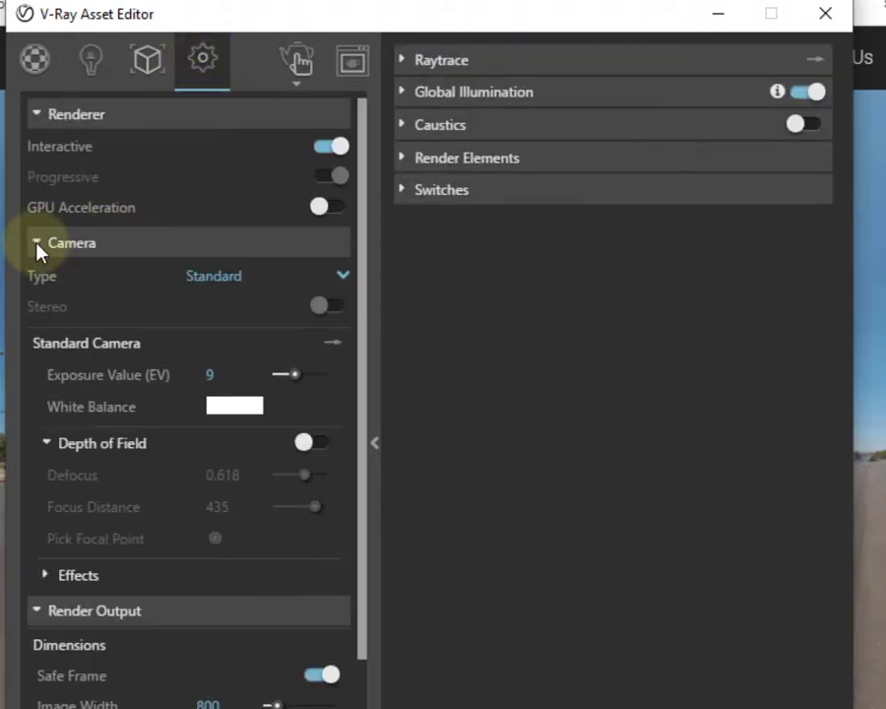